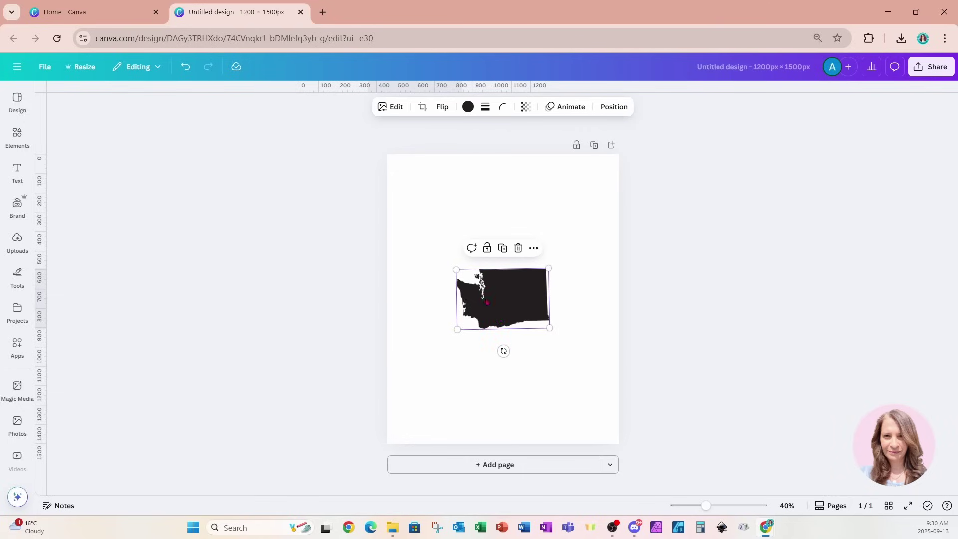
Step: Recolour the Washington state shape white
click(467, 107)
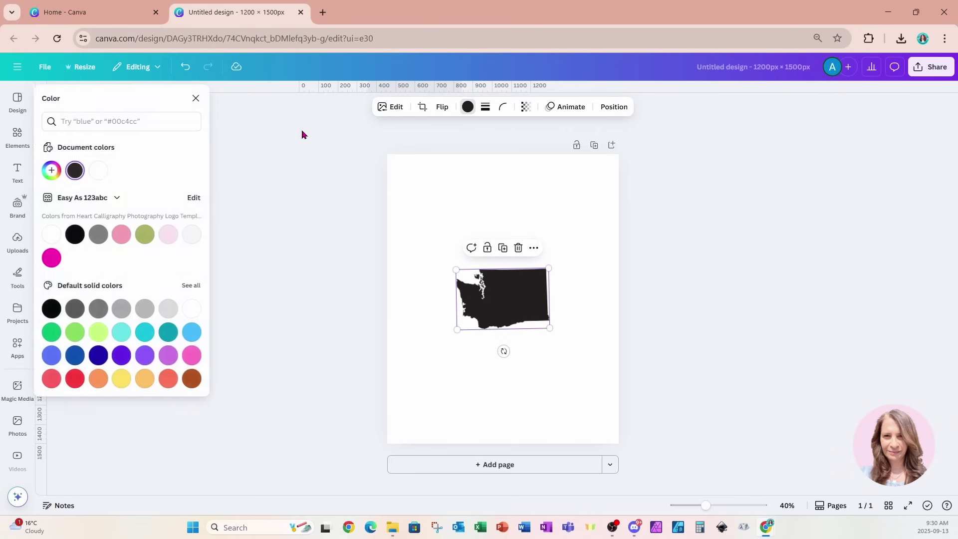
click(100, 172)
click(437, 201)
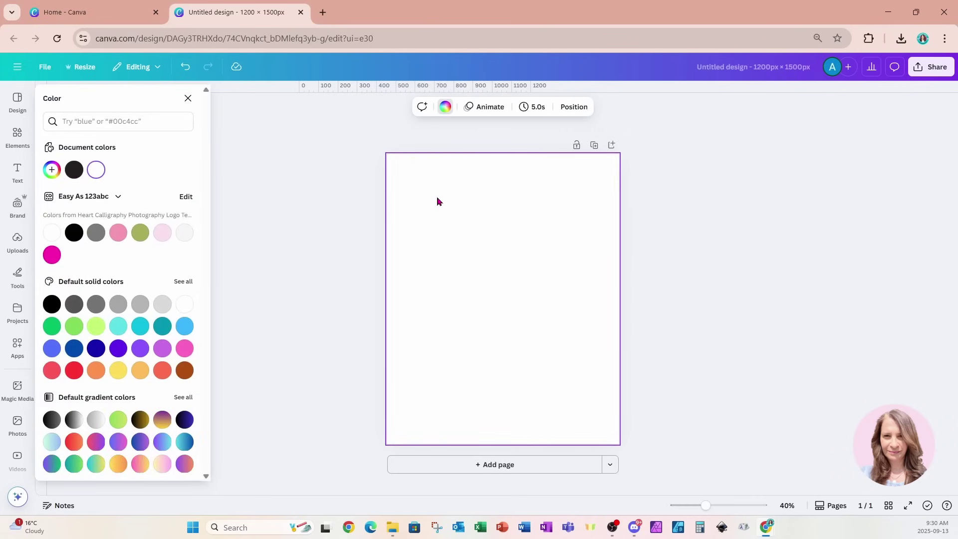
Step: Add a square shape over the state on the page and fill it with black
key(ctrl+z)
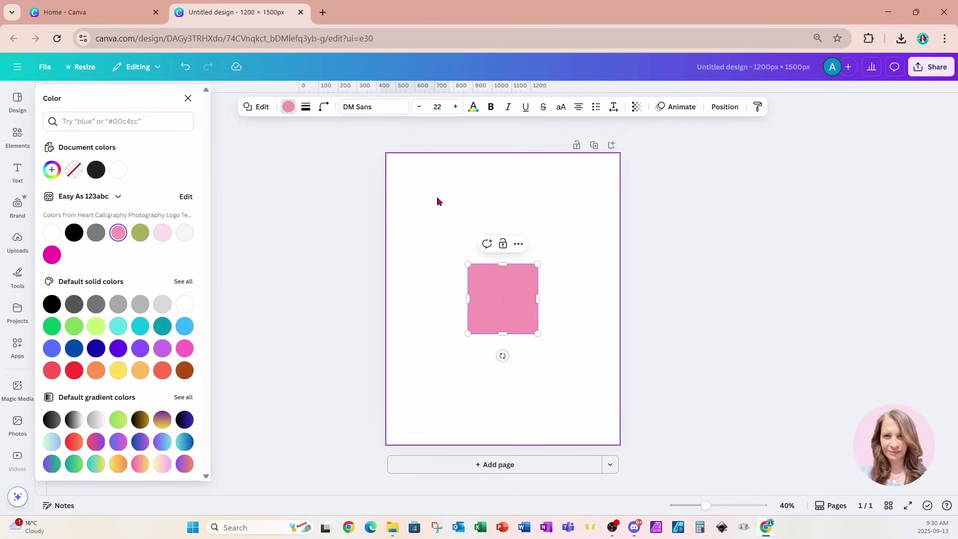
click(289, 107)
click(288, 107)
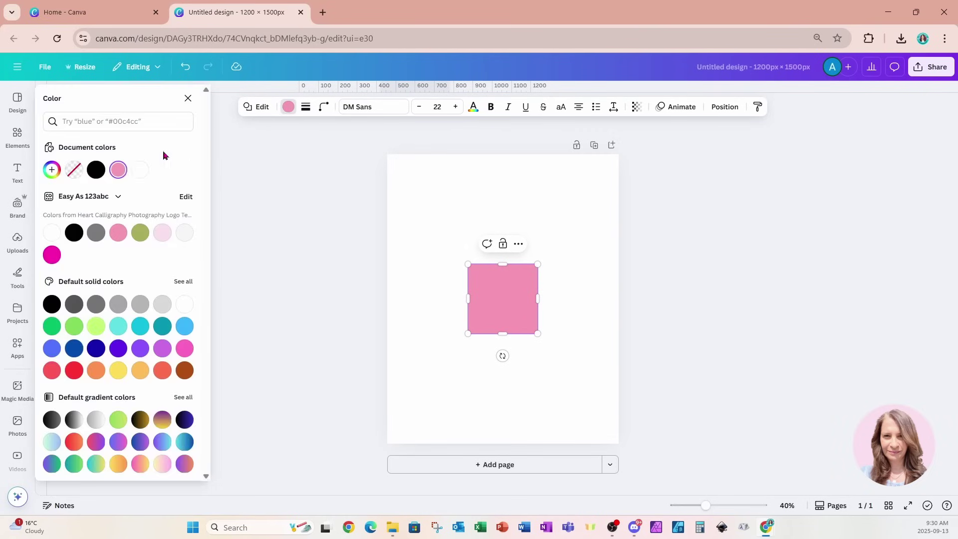
click(96, 170)
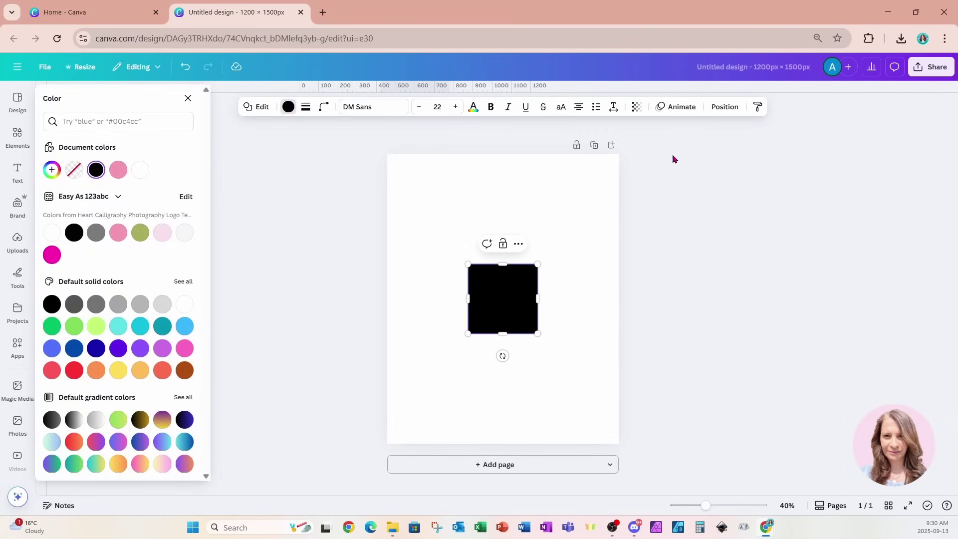
Step: Resize the black shape to about 787 by 671 px around the state and send it to the back
drag(468, 264, 419, 235)
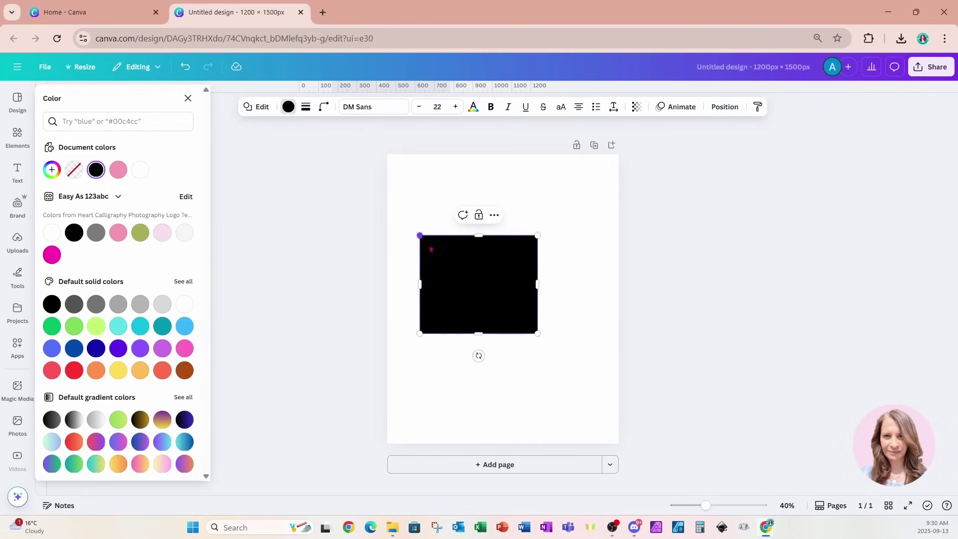
drag(537, 334, 588, 388)
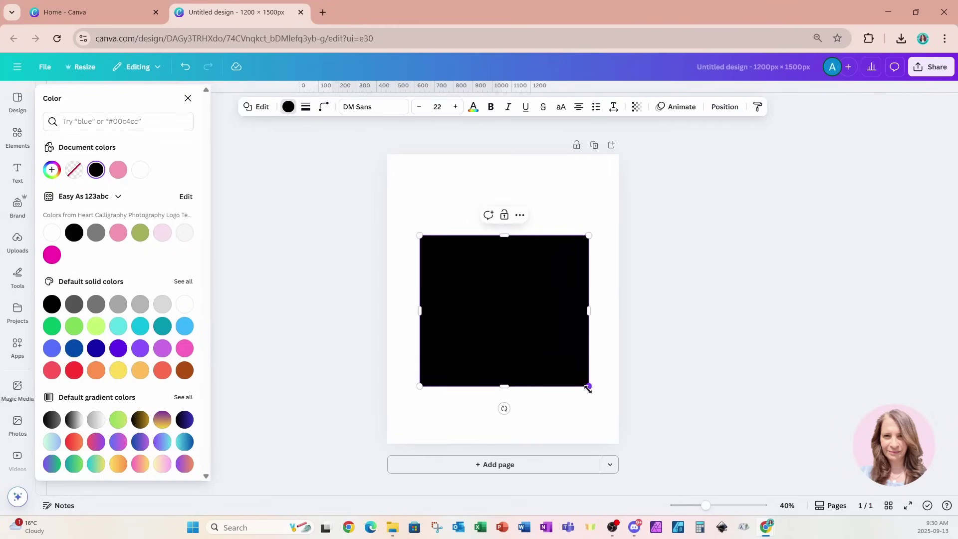
click(724, 108)
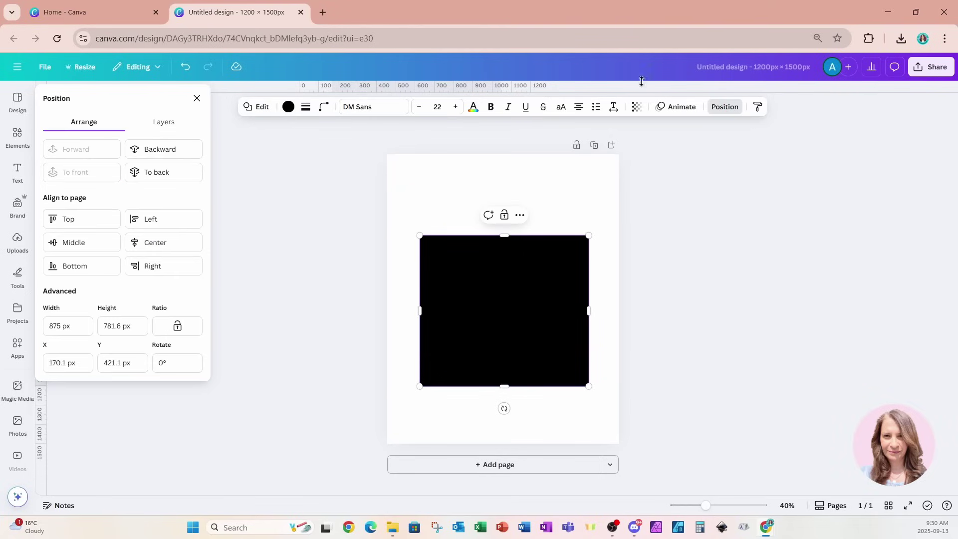
click(166, 173)
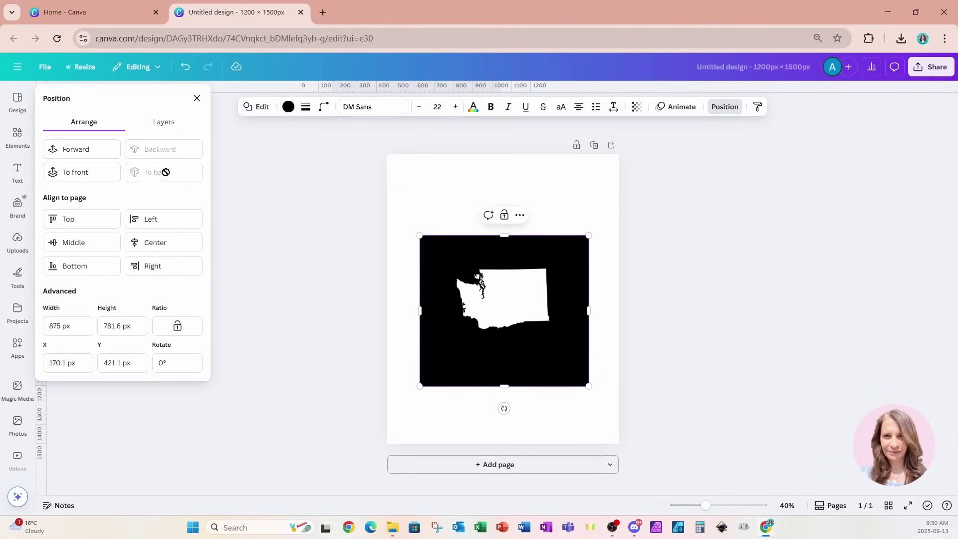
drag(419, 386, 437, 365)
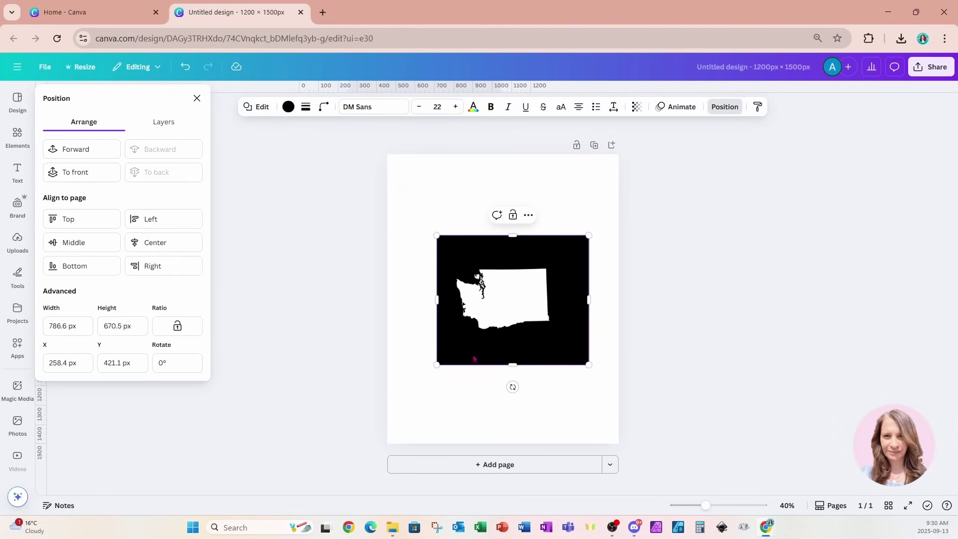
Step: Download the design as a PNG at its original 1,200 × 1,500 px size
click(930, 67)
click(783, 272)
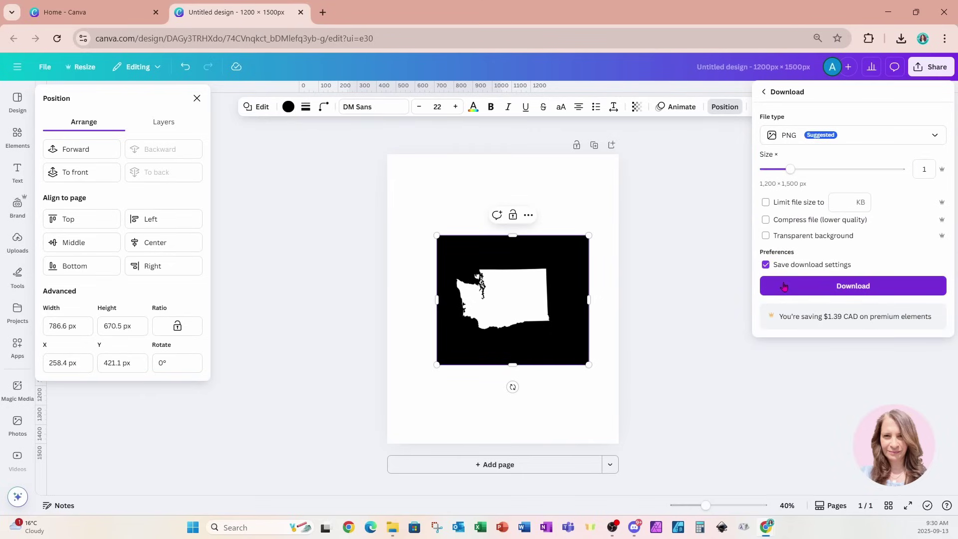
click(783, 285)
Step: Add a second page and place the downloaded image Untitled design (3).png on it
click(592, 464)
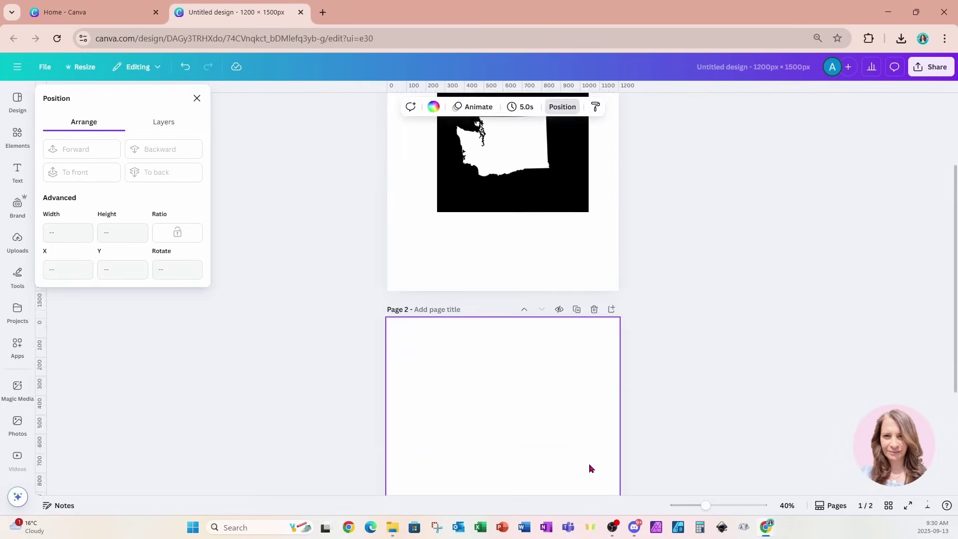
click(900, 38)
drag(822, 71, 499, 343)
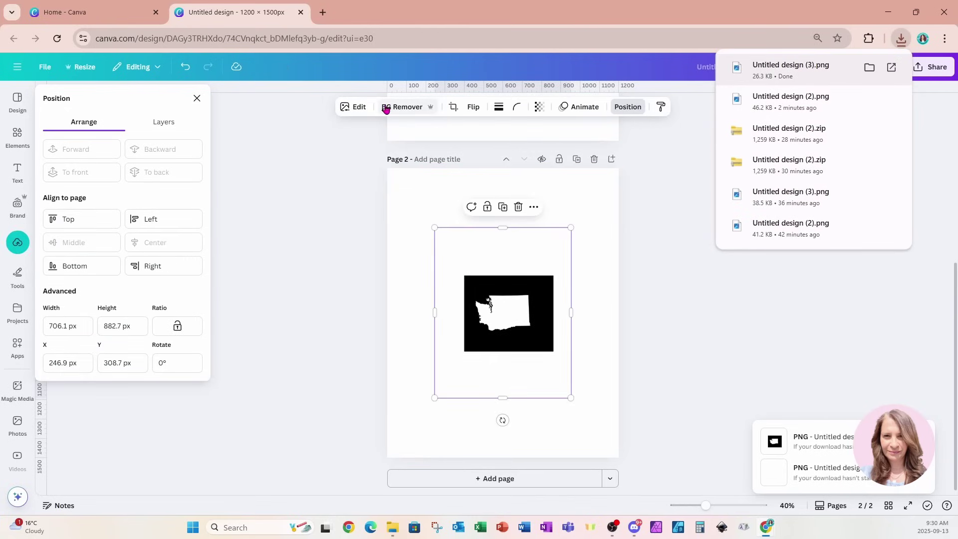
Step: Remove the white background from the page 2 image and crop its empty upper and lower areas to about 706 by 476 px
click(385, 108)
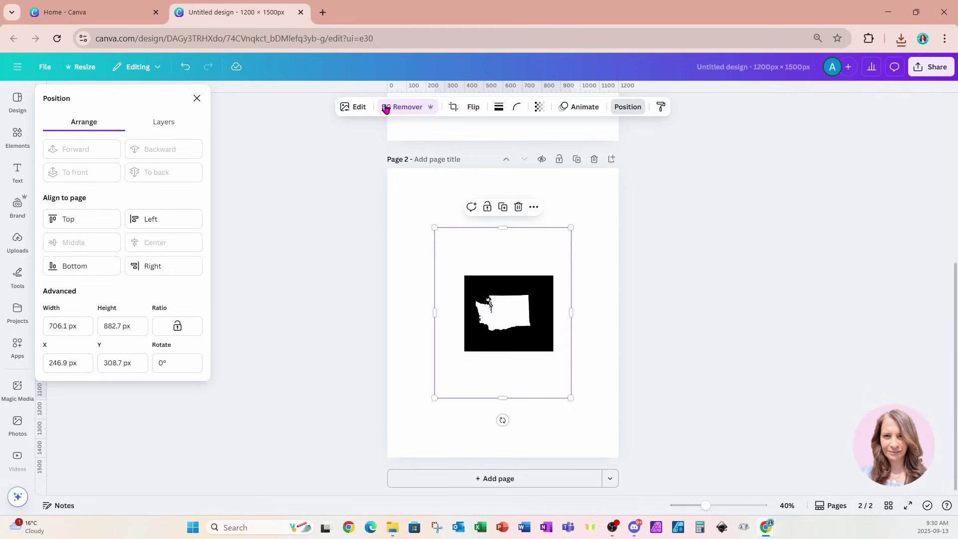
drag(502, 228, 502, 268)
drag(503, 397, 503, 360)
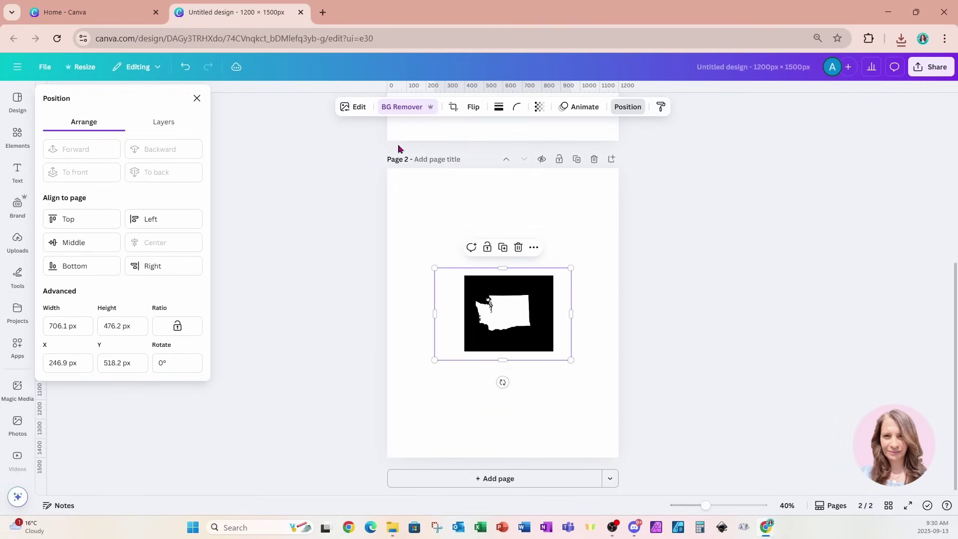
click(397, 111)
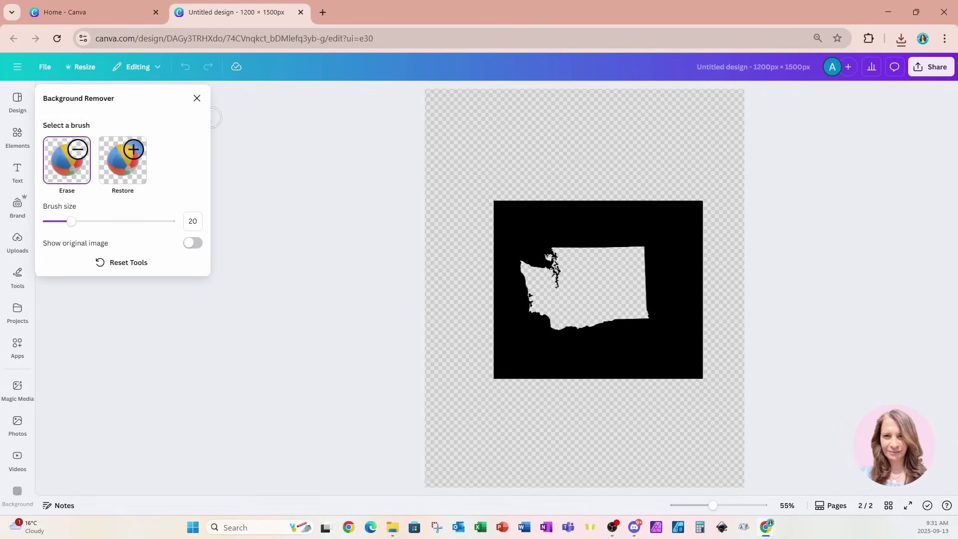
click(197, 98)
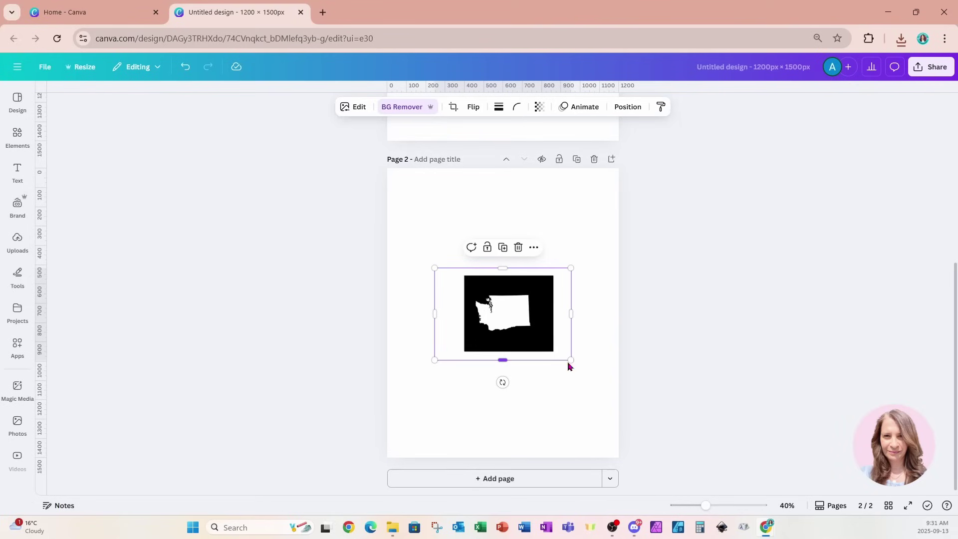
Step: Enlarge the state cut-out image past the page edges and position its black area centrally on page 2
key(ctrl+z)
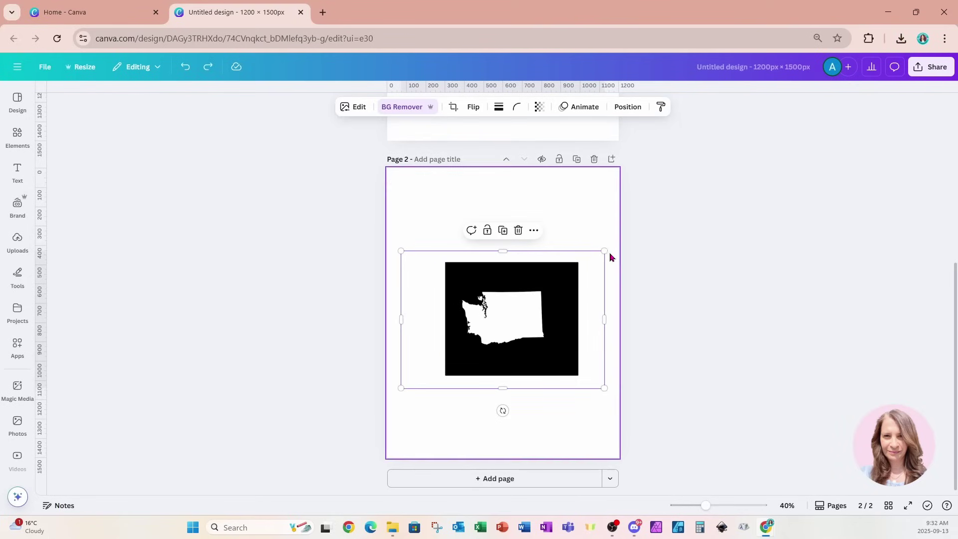
drag(603, 250, 696, 189)
drag(663, 246, 607, 270)
Step: Add the recently used football player photo to page 2 and duplicate it directly on top of itself
click(20, 136)
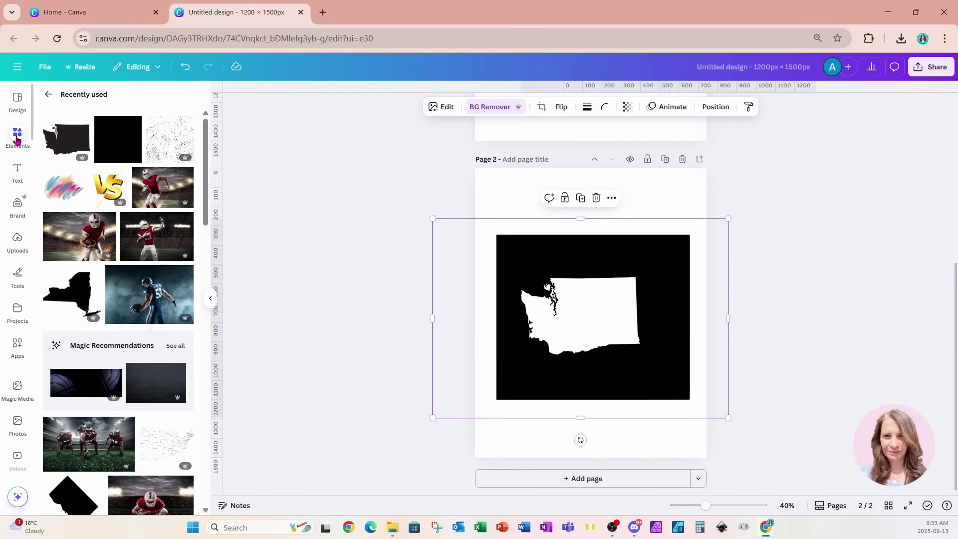
click(48, 97)
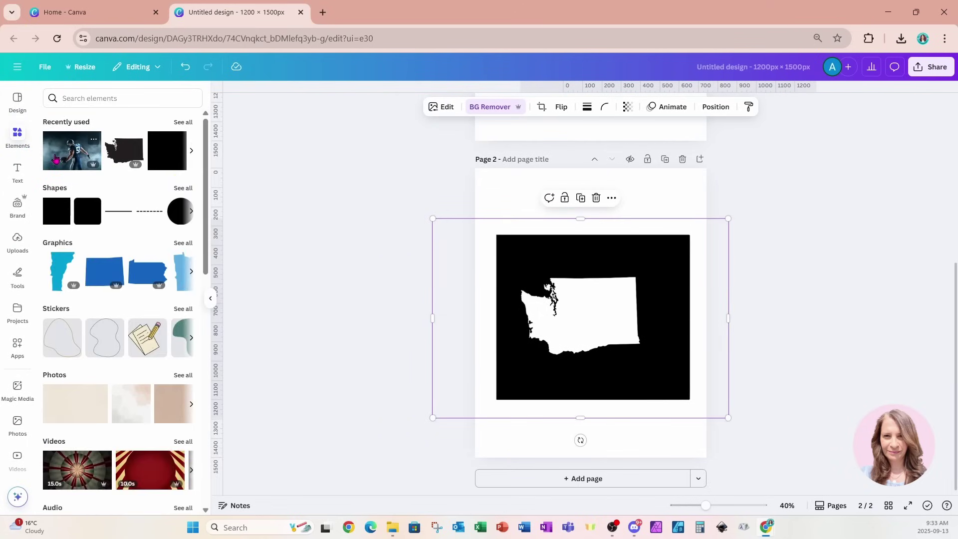
click(72, 150)
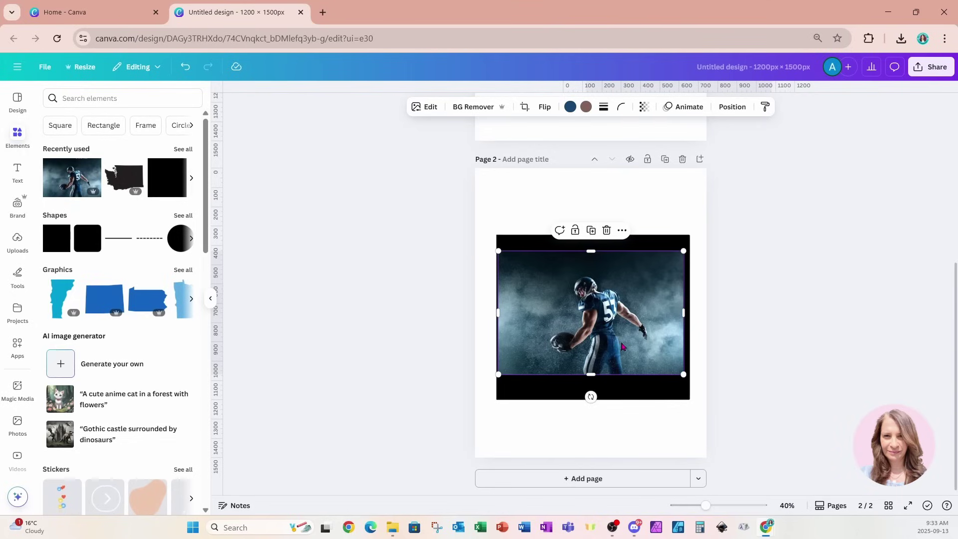
click(590, 230)
drag(620, 320, 611, 314)
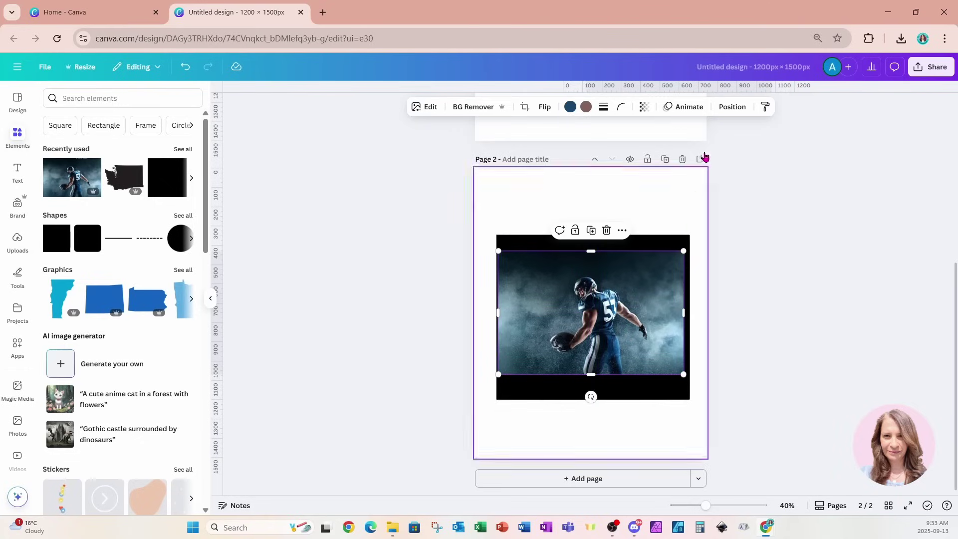
Step: Select both football player photo layers and enlarge them together until they cover the black area
click(728, 106)
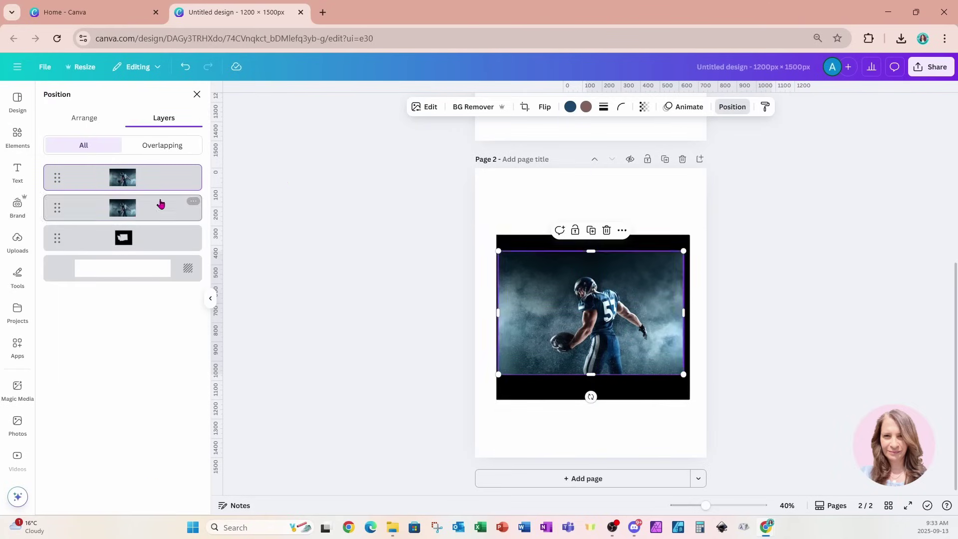
shift+click(139, 213)
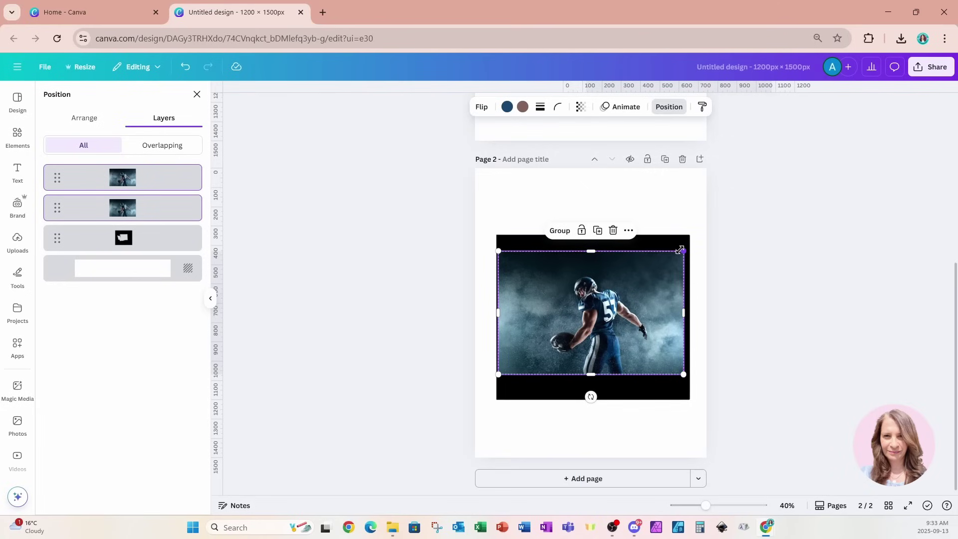
mouse_move(688, 245)
mouse_down()
mouse_move(747, 208)
mouse_move(712, 237)
mouse_move(698, 271)
mouse_move(750, 223)
mouse_move(704, 251)
mouse_up()
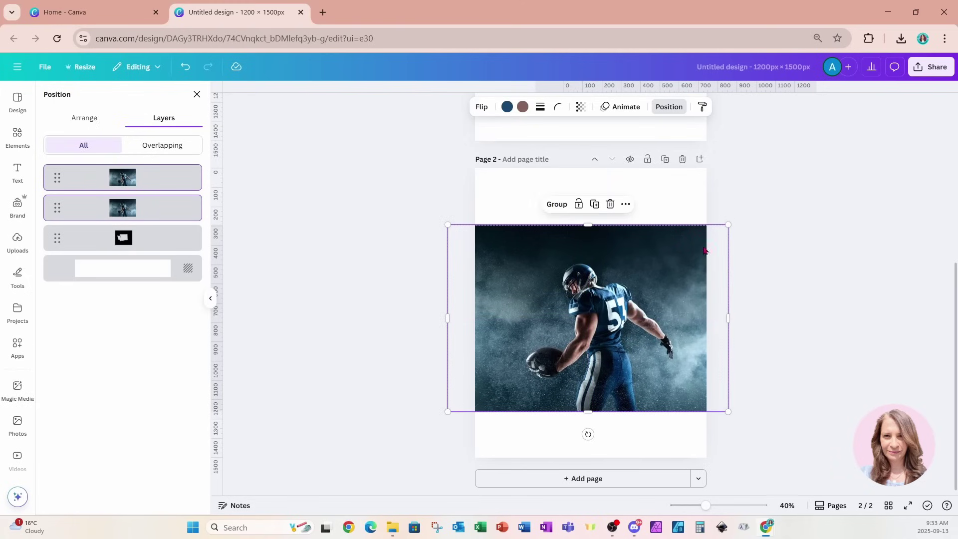
Step: Move one player photo beneath the state cut-out layer and remove the background from the top copy
click(152, 210)
drag(152, 210, 151, 253)
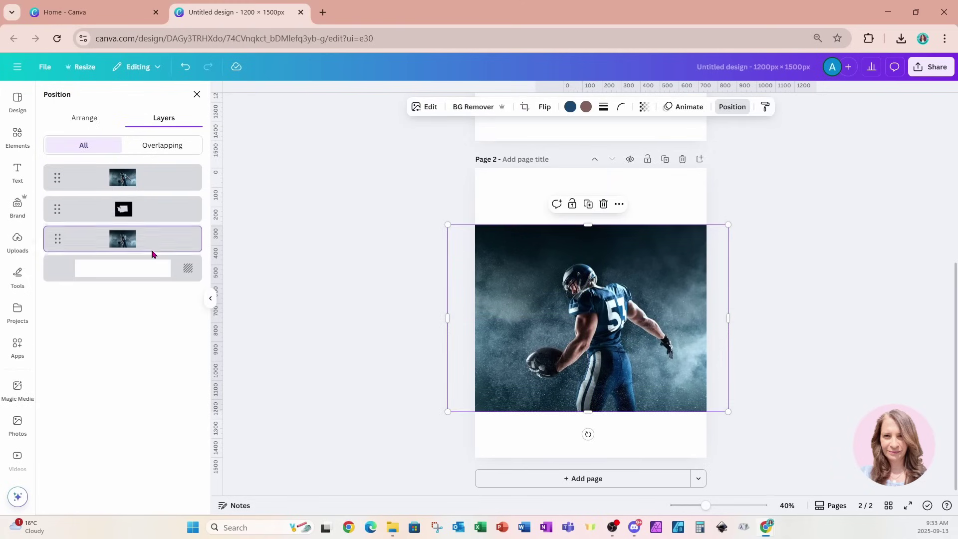
click(143, 180)
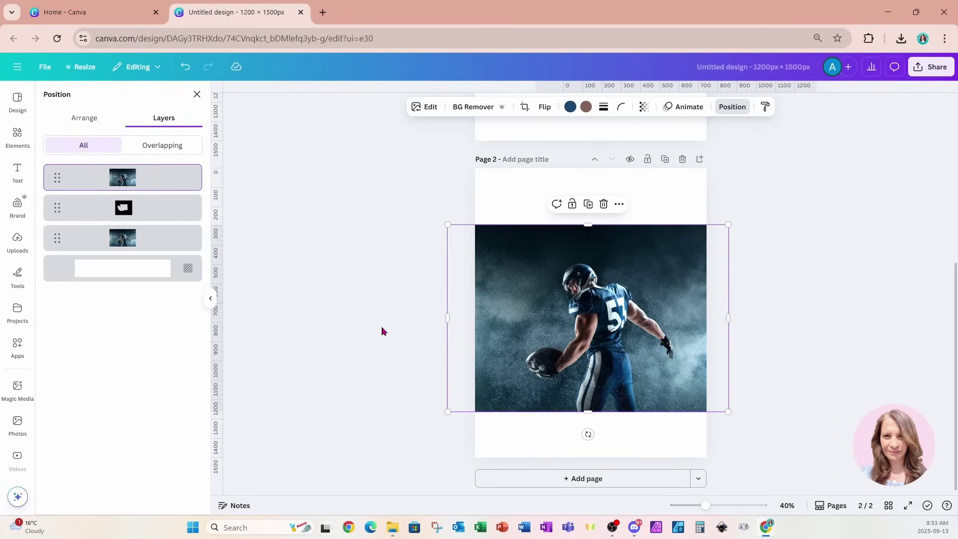
click(469, 107)
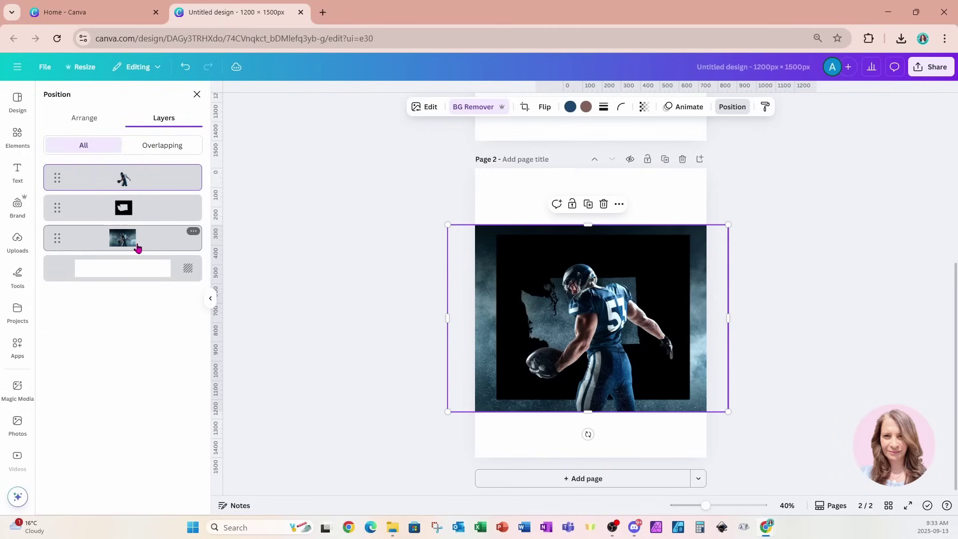
Step: Crop the bottom player photo on all four sides so it stays within the width and height of the black area
click(138, 248)
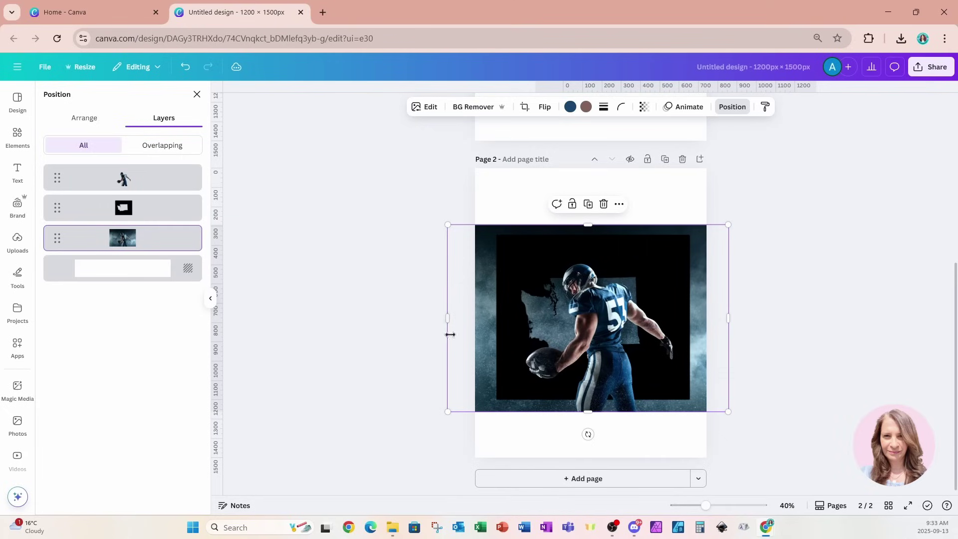
drag(449, 318, 498, 318)
drag(613, 411, 613, 390)
drag(611, 225, 613, 242)
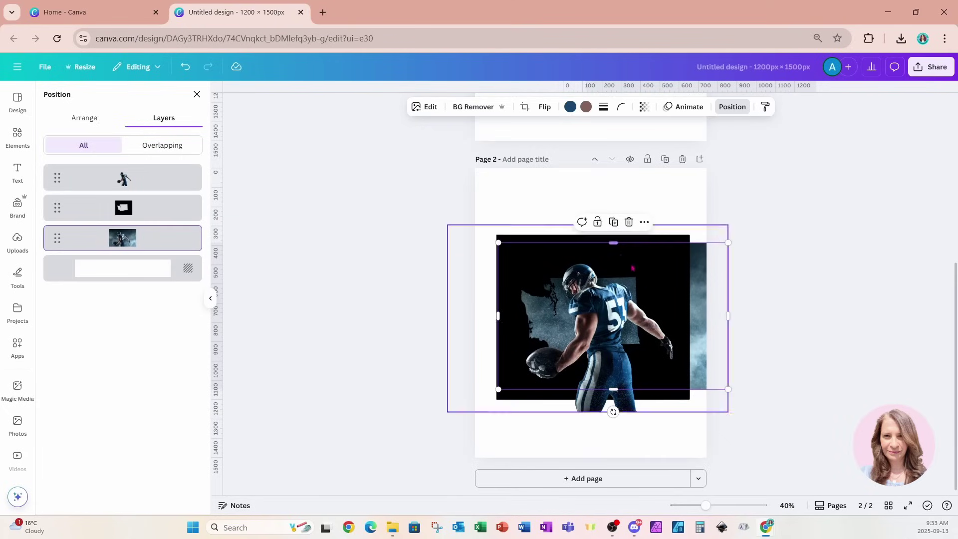
drag(725, 313, 682, 313)
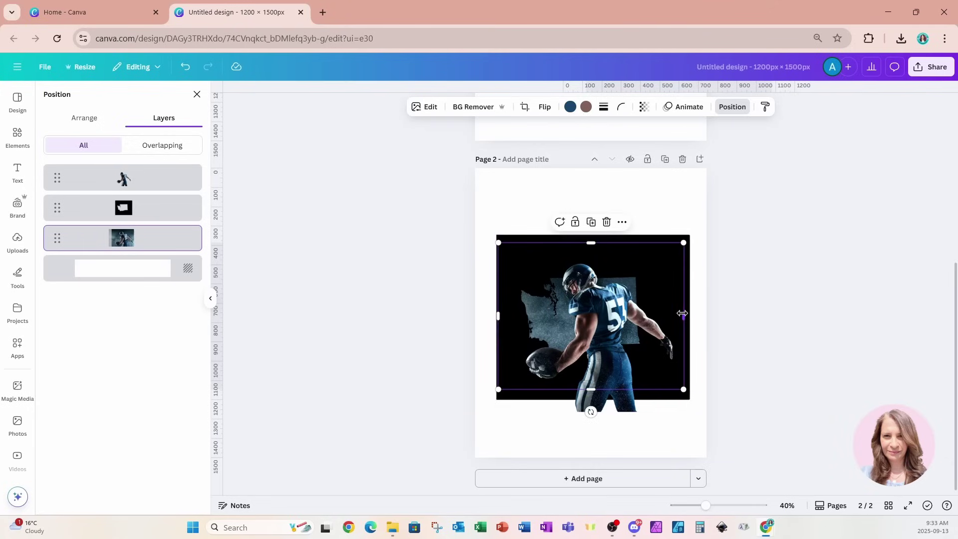
Step: Move the player cut-out and the bottom photo together up and to the left over the state opening
shift+click(147, 182)
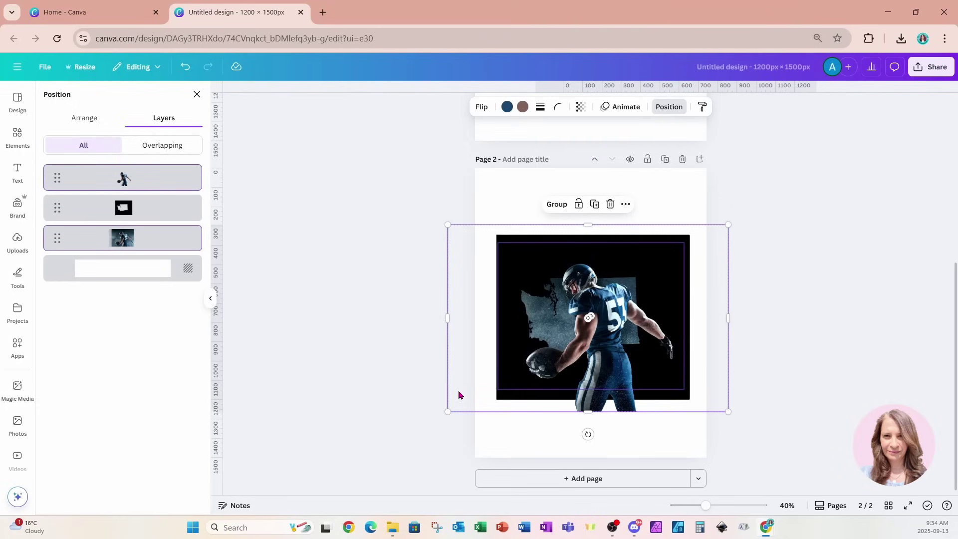
drag(460, 395, 460, 383)
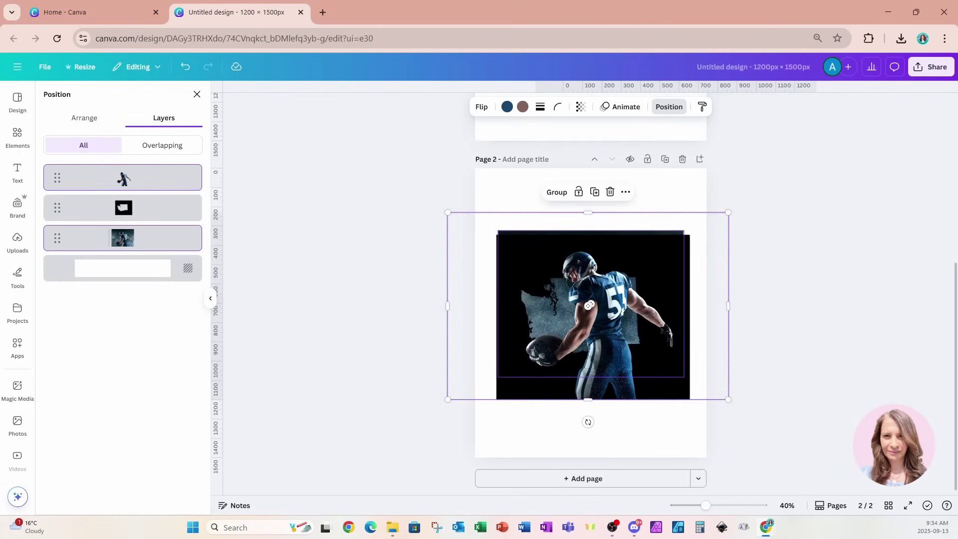
drag(687, 387, 672, 360)
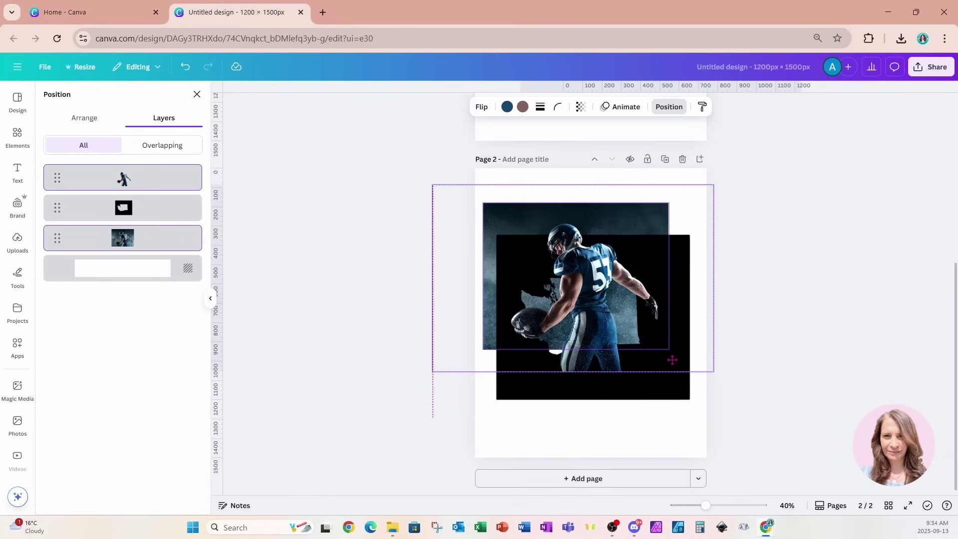
drag(672, 359, 672, 378)
Step: Rotate the black state cut-out layer counter-clockwise to a tilt and shift it slightly upward around the player
click(75, 217)
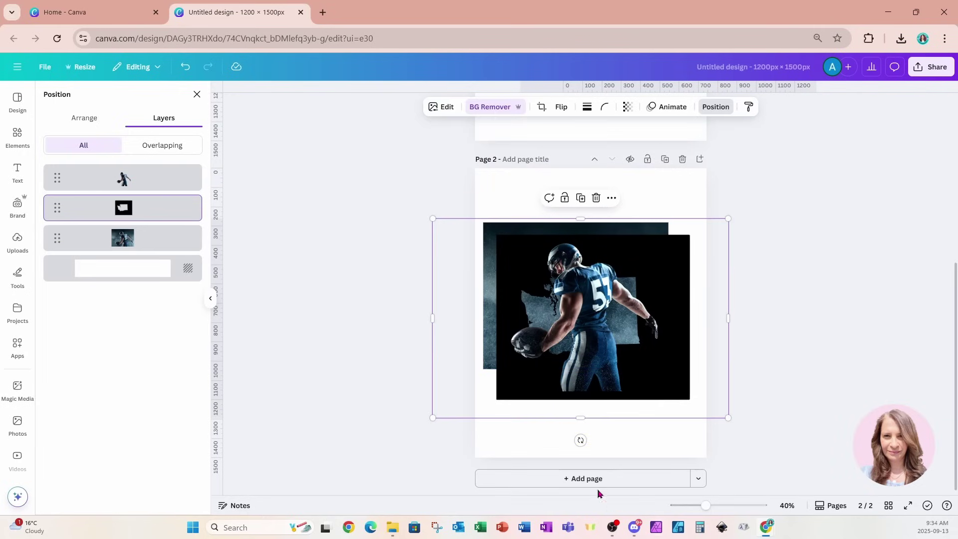
drag(580, 440, 618, 434)
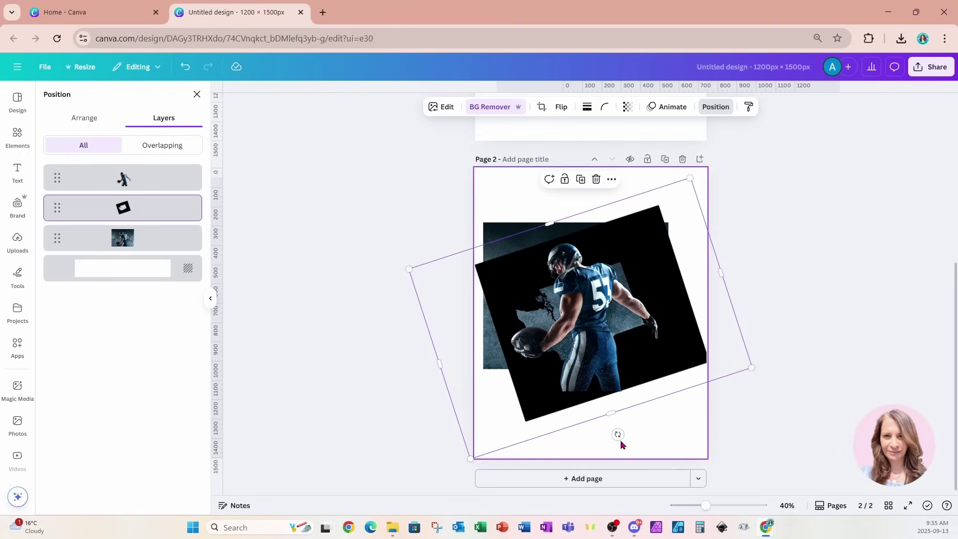
drag(661, 246, 662, 228)
Step: Crop the bottom player photo on all four sides so it stays within the tilted black area
click(124, 244)
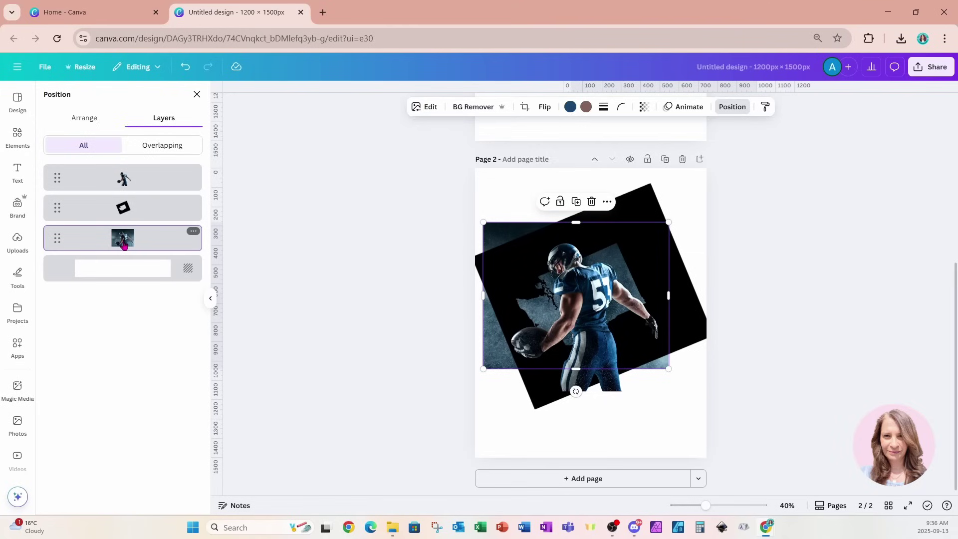
drag(482, 295, 517, 295)
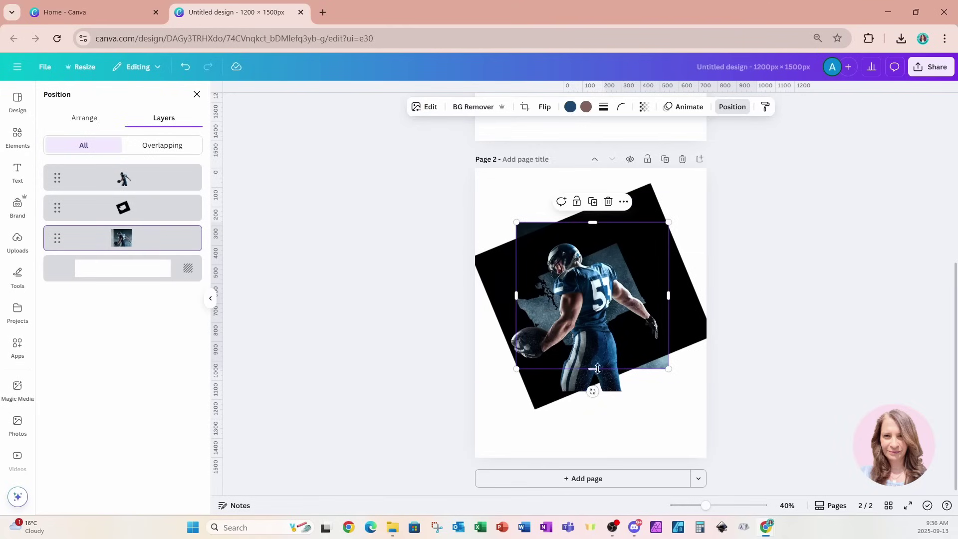
drag(593, 369, 593, 358)
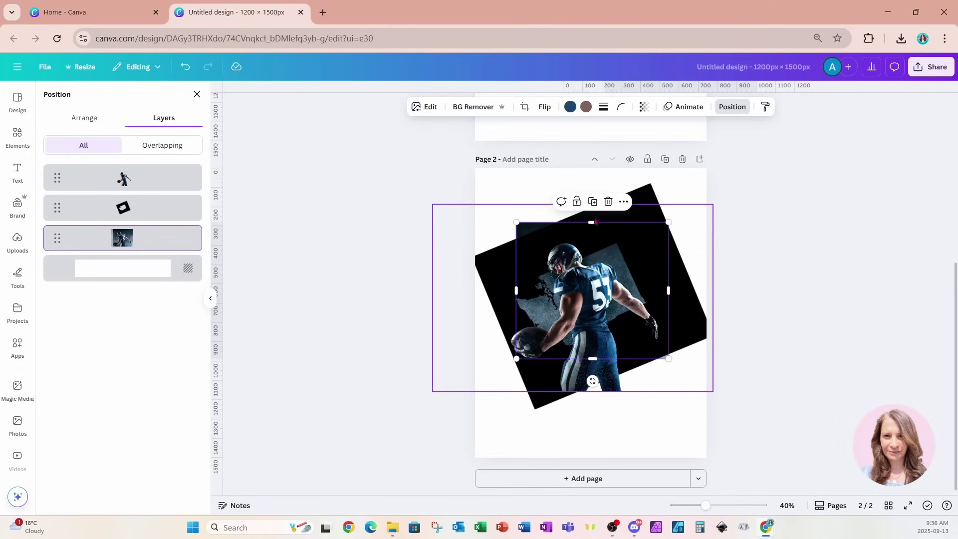
drag(596, 222, 592, 240)
drag(668, 334, 658, 334)
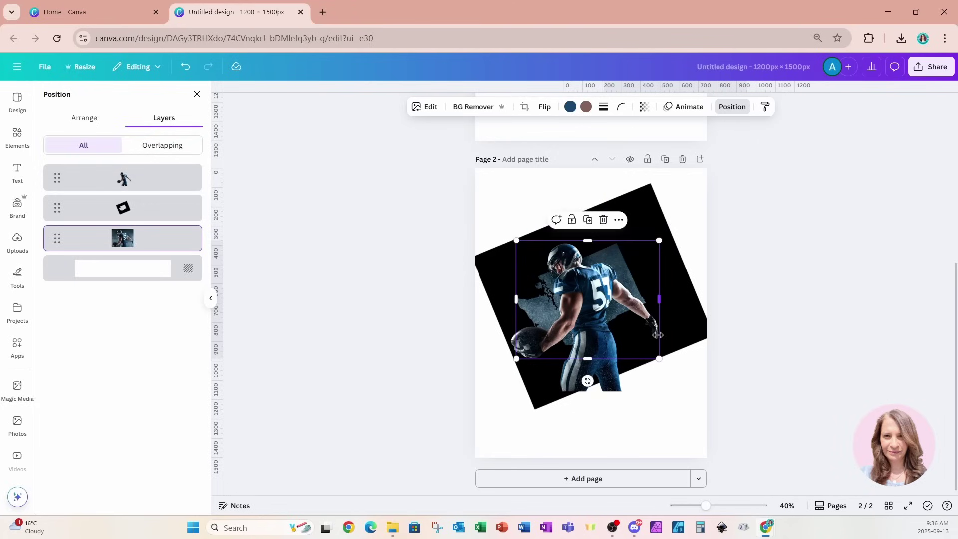
Step: Crop the lower part of the player cut-out up to the state's edge, to a height of about 507 px
click(149, 177)
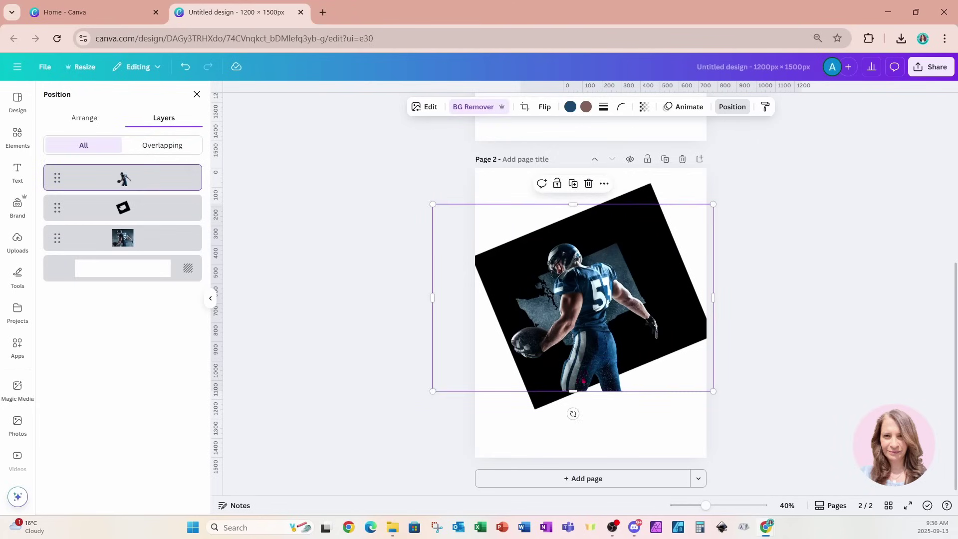
drag(571, 391, 588, 303)
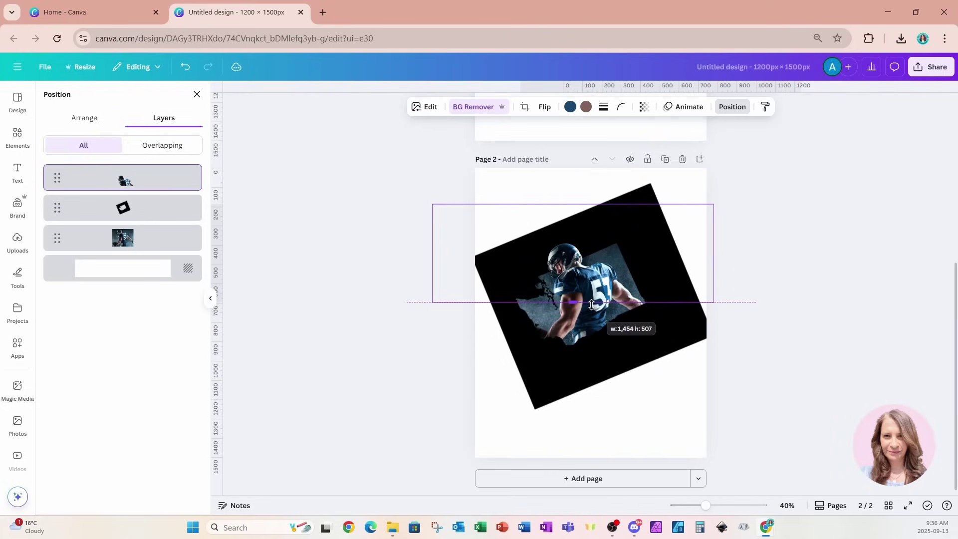
Step: Duplicate the cropped player cut-out and align the copy exactly over the original
drag(705, 506, 717, 508)
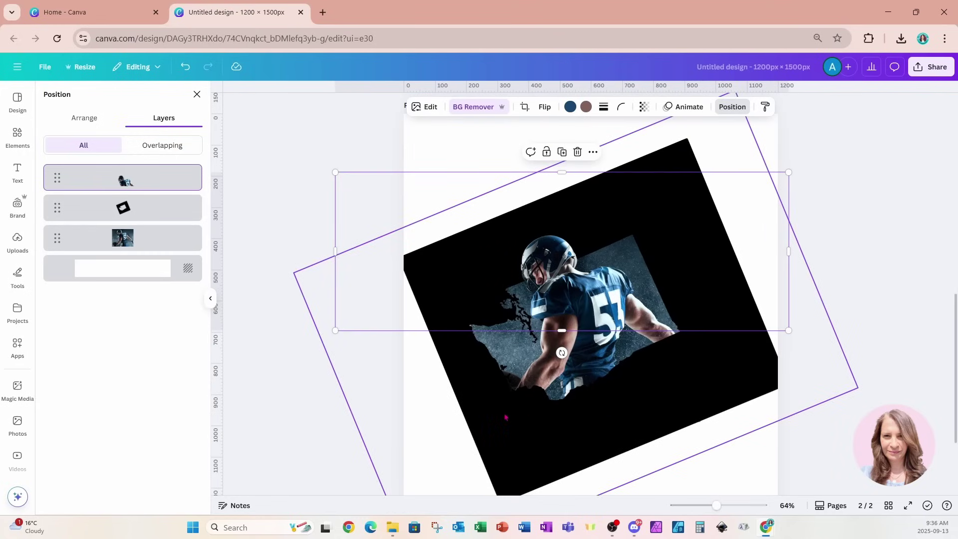
click(561, 152)
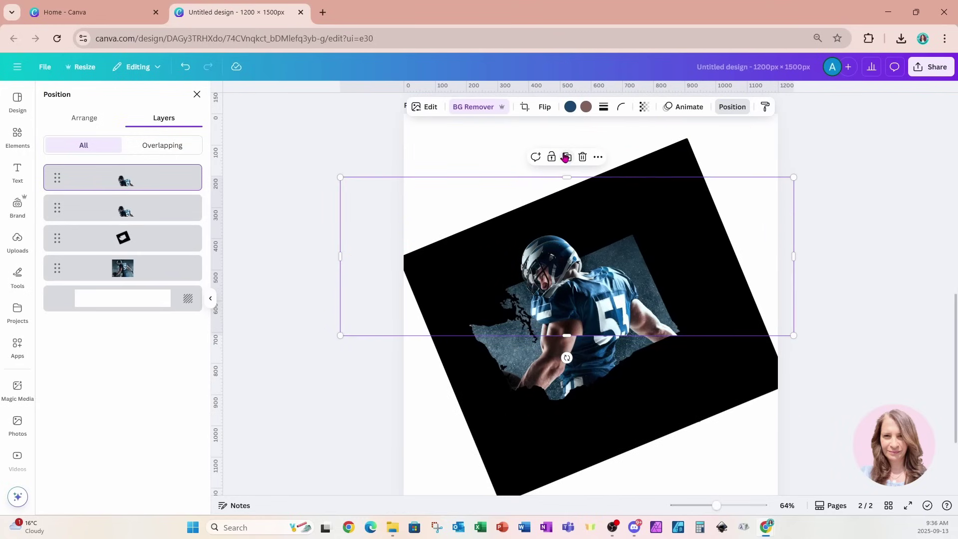
drag(603, 298, 602, 294)
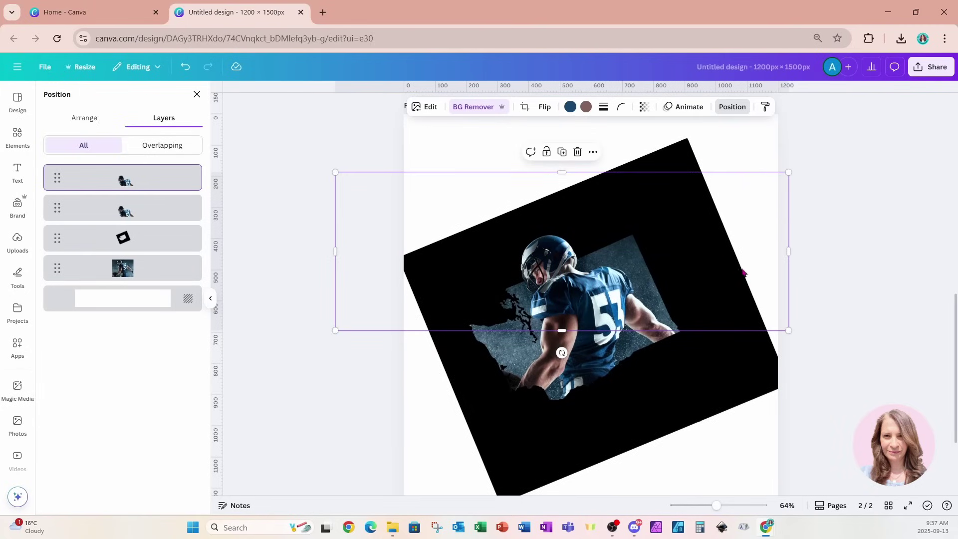
Step: Crop the copy's sides and extend its lower edge so it shows only the ball-carrying arm and the whole football
drag(786, 251, 604, 252)
drag(335, 252, 440, 252)
drag(520, 333, 516, 428)
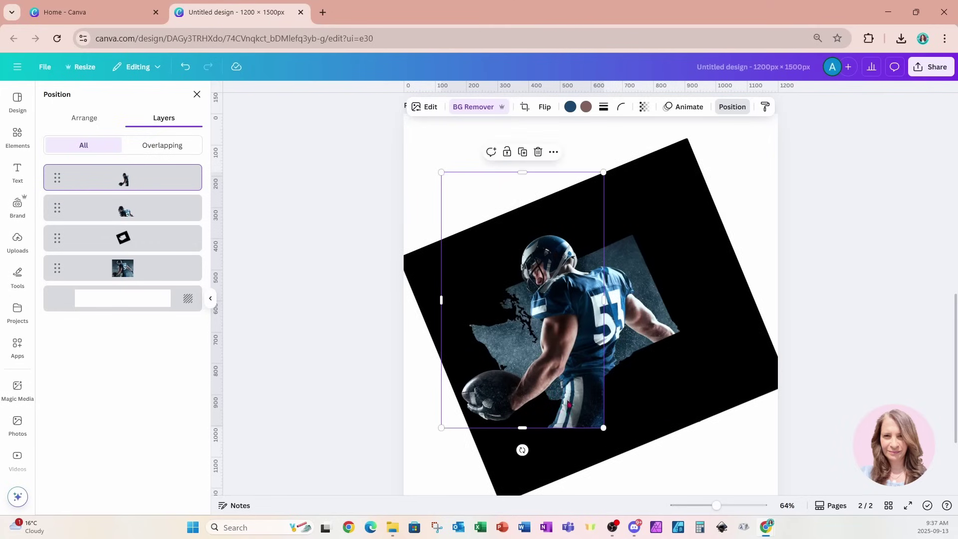
drag(603, 299, 550, 298)
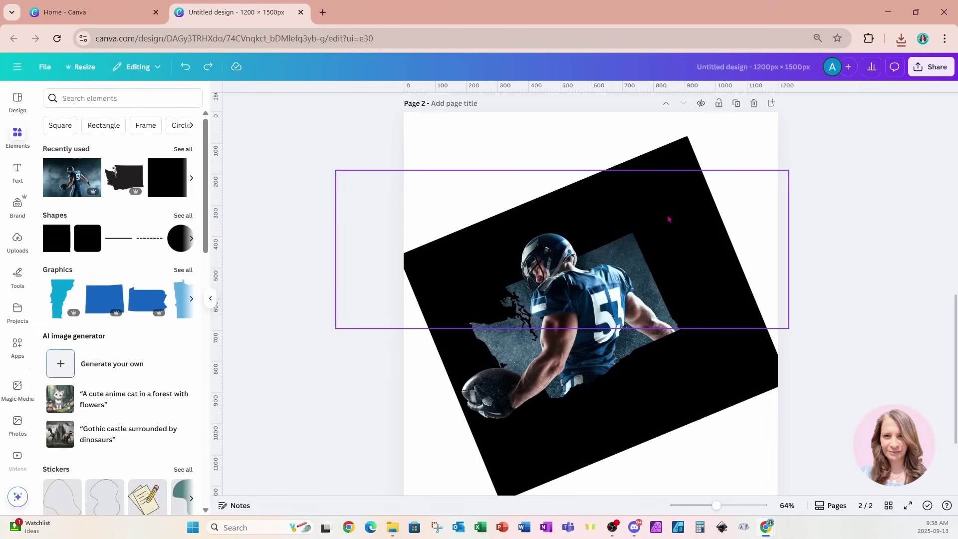
Step: Apply a custom Duotone effect to the black state cut-out image
click(733, 163)
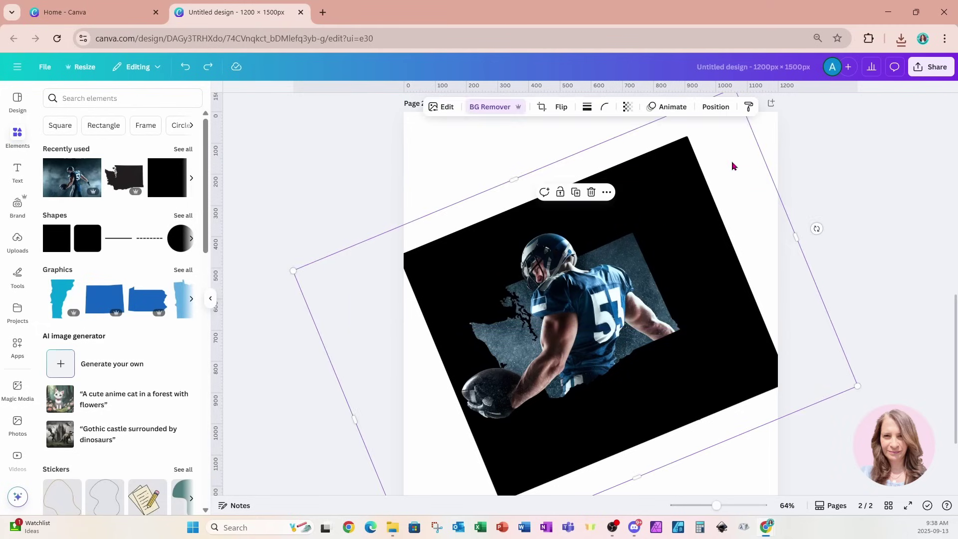
click(716, 107)
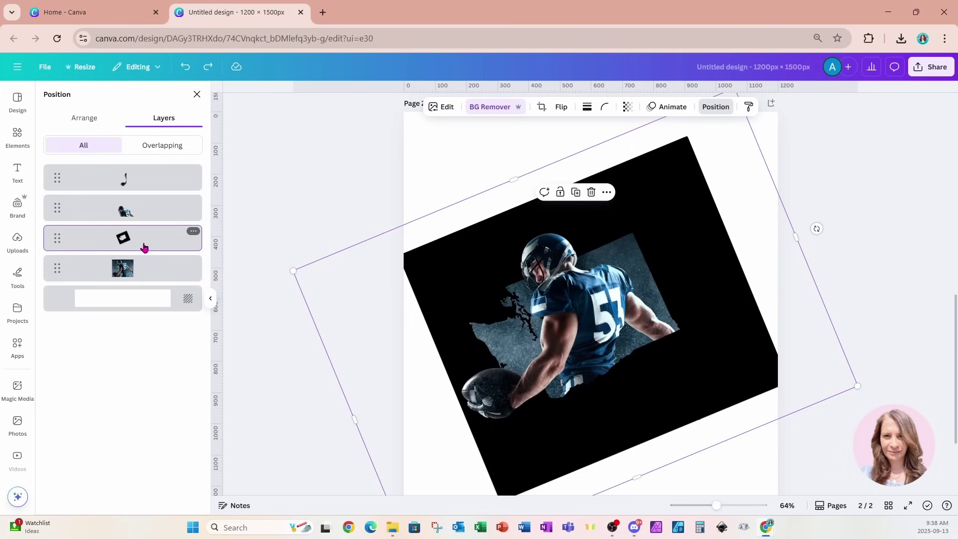
click(437, 109)
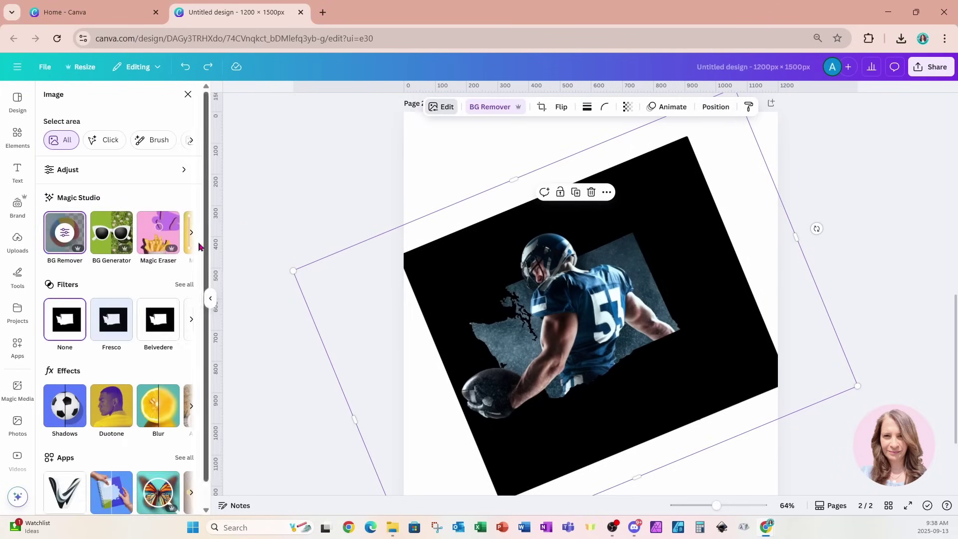
click(101, 406)
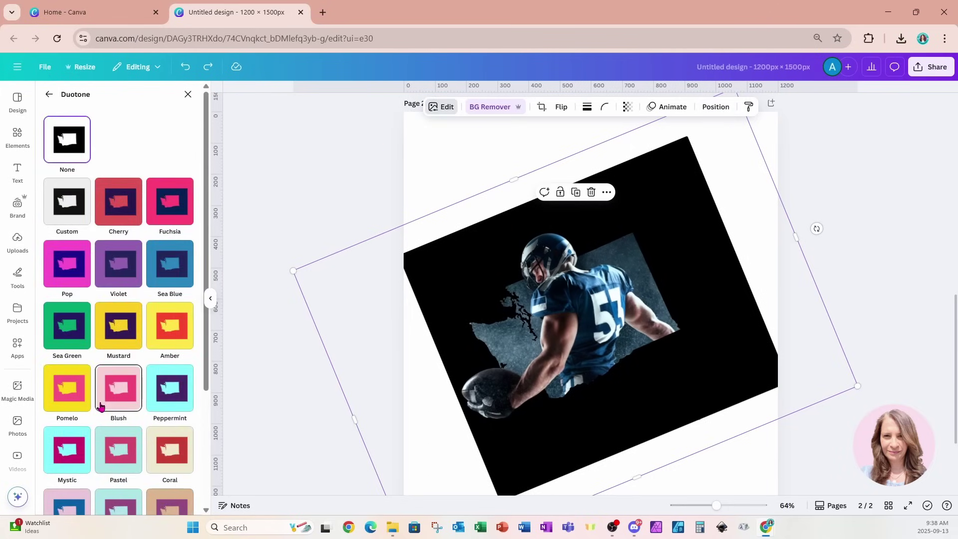
click(67, 201)
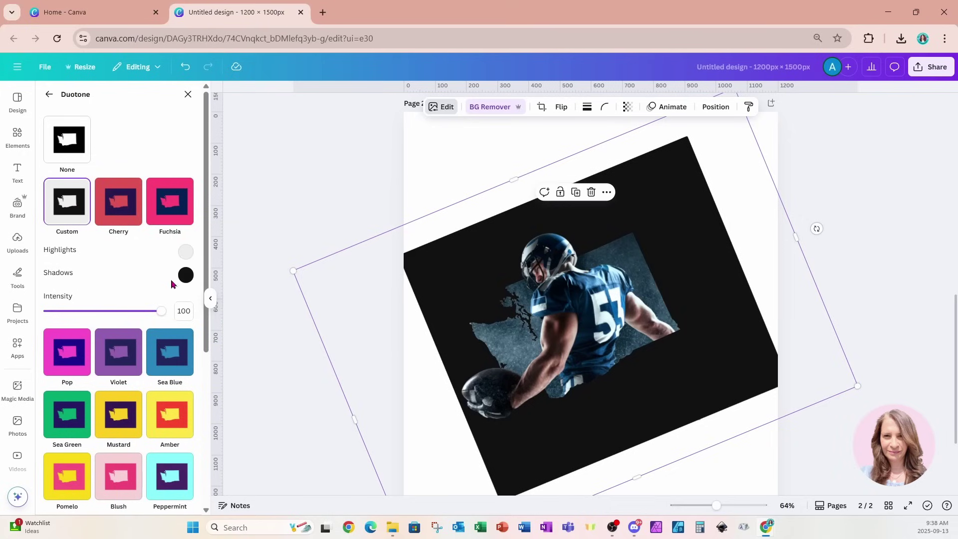
Step: Set both the shadows and highlights colours of the custom Duotone to white (#FFFFFF)
click(185, 275)
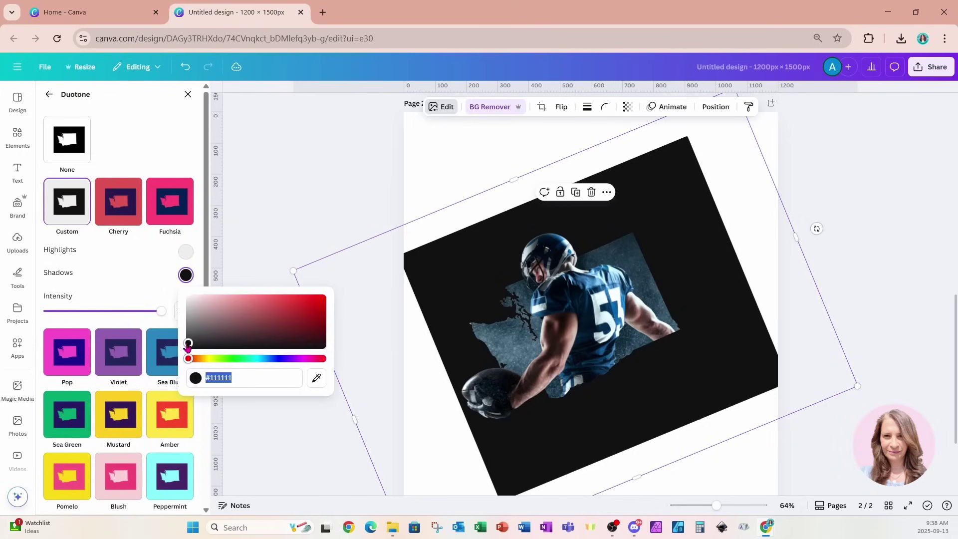
drag(187, 343, 187, 273)
click(185, 252)
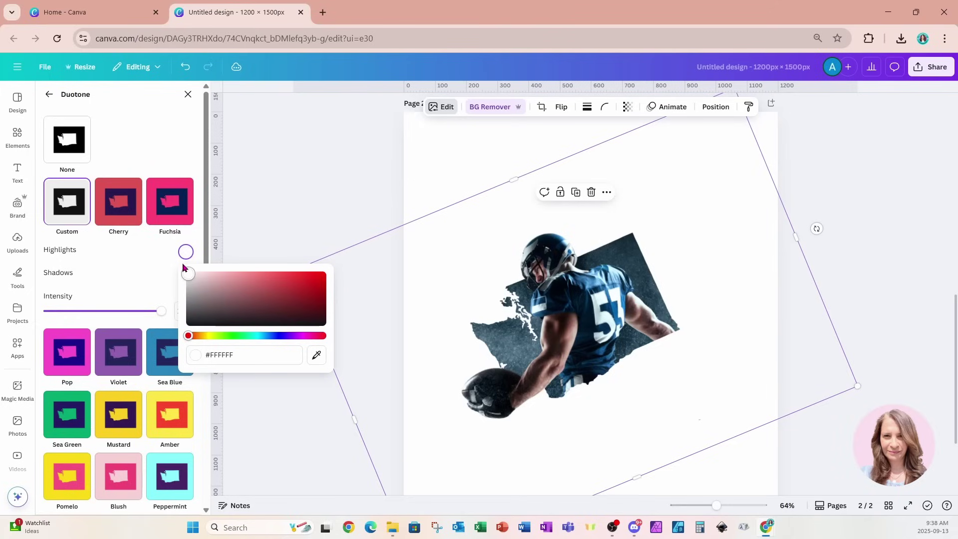
click(154, 257)
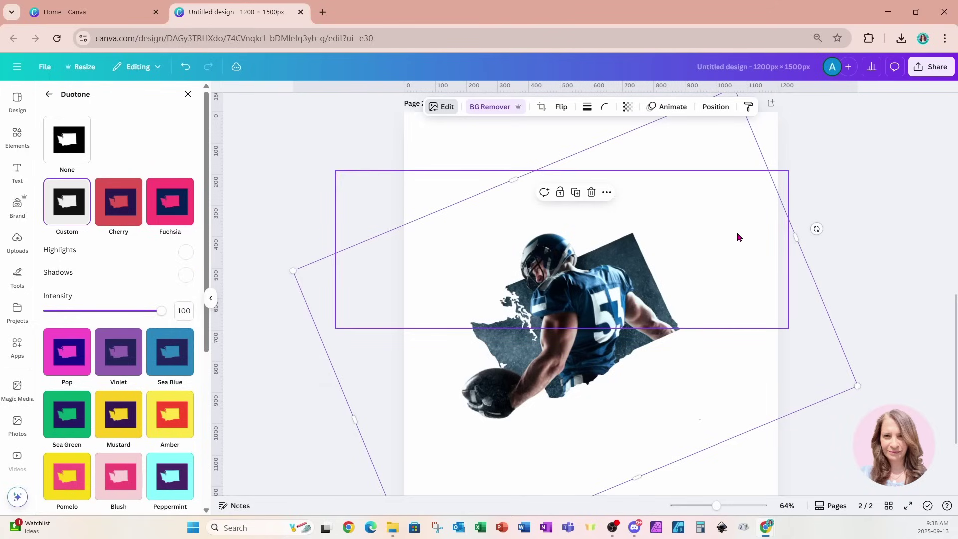
Step: Download page 2 as a PNG at 1,200 × 1,500 px
click(927, 67)
click(782, 269)
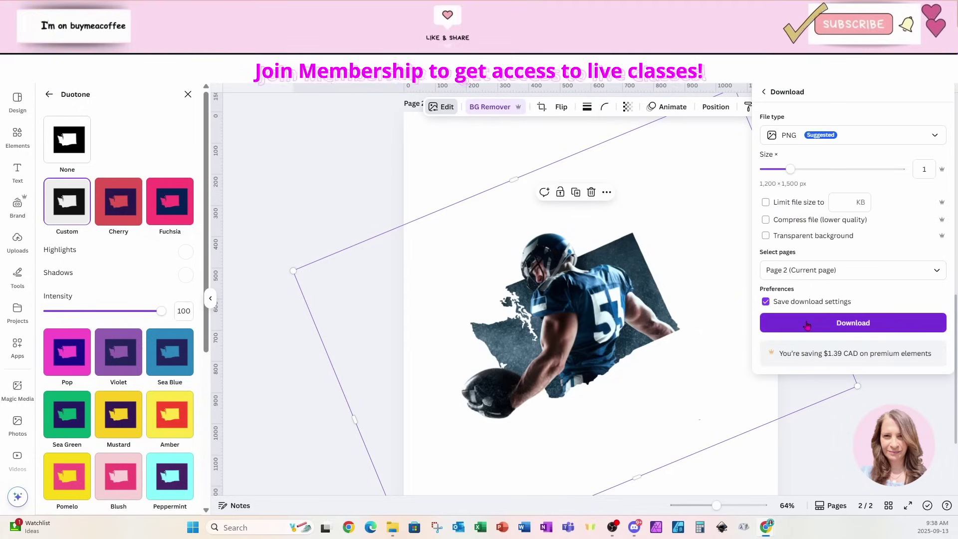
click(807, 323)
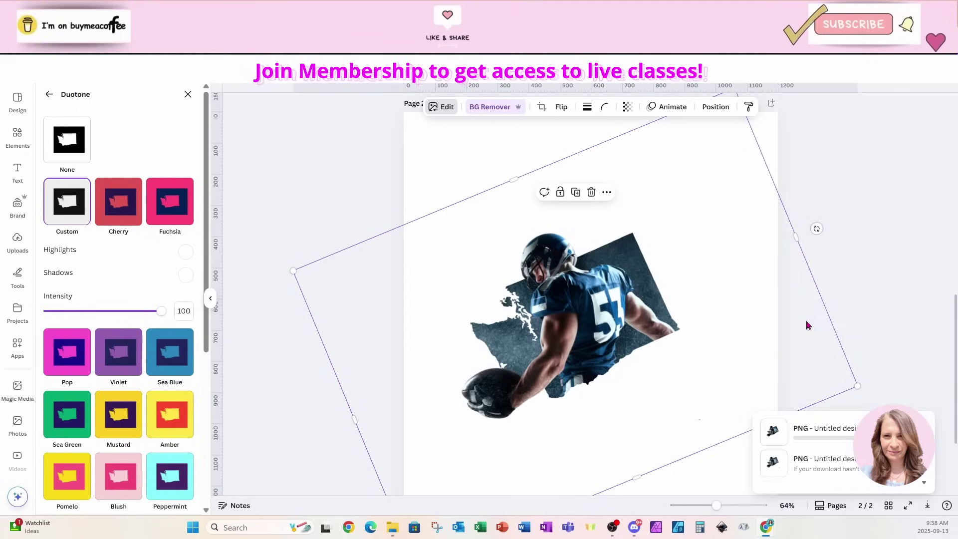
Step: Place the downloaded PNG on a new page and crop its empty upper and lower areas, to about 706 × 417 px
click(771, 103)
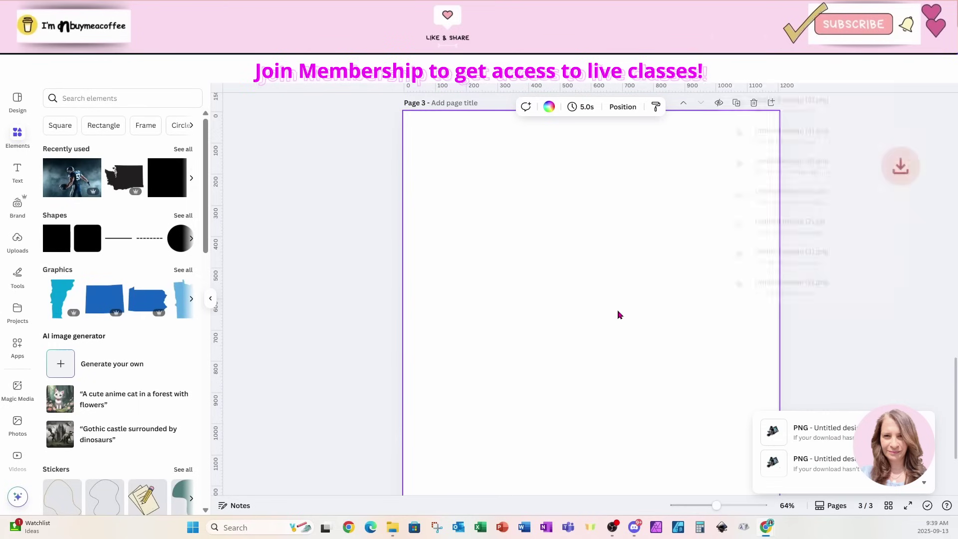
drag(739, 129, 601, 330)
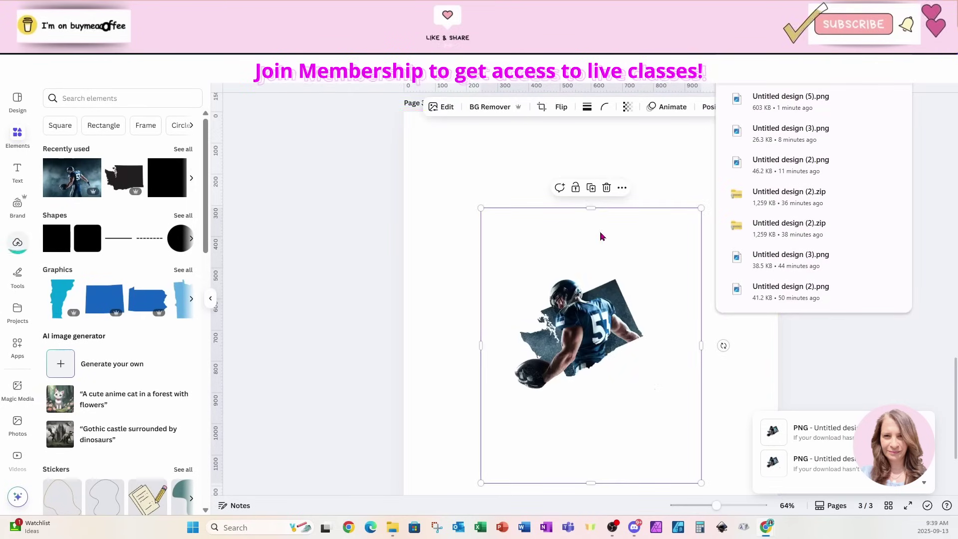
drag(591, 208, 589, 265)
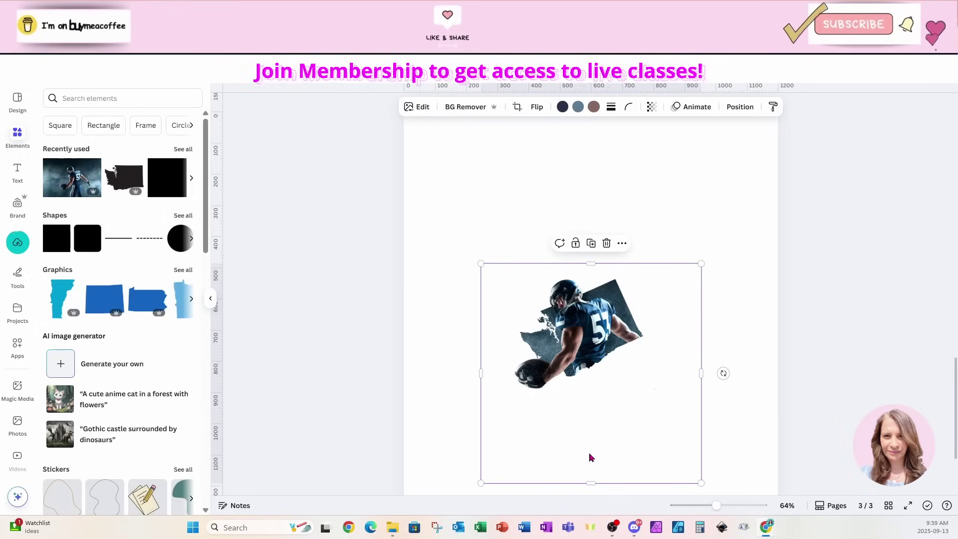
drag(590, 483, 591, 391)
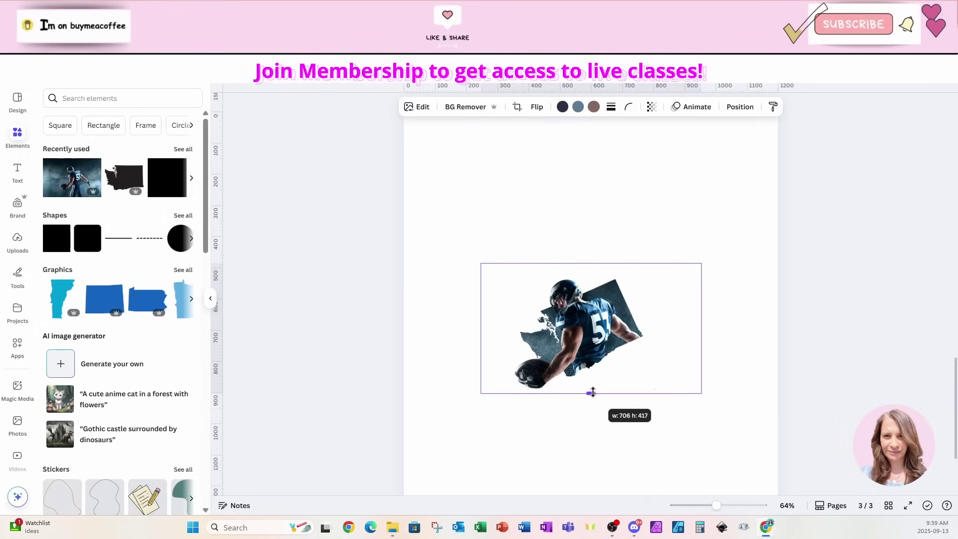
Step: Enlarge the placed image to about 1,306 × 772 px and move it up and left to centre the player on the page
drag(701, 390, 887, 518)
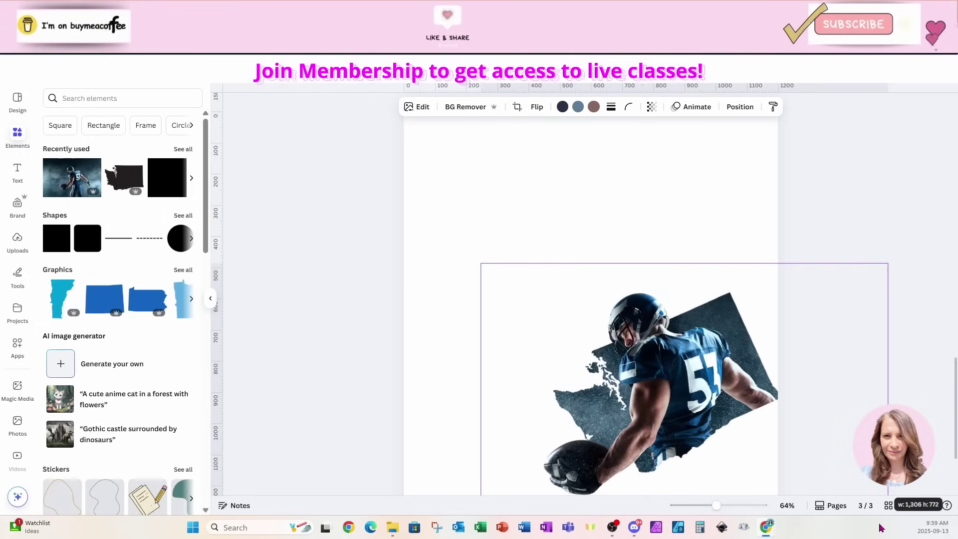
drag(827, 440, 759, 362)
click(711, 464)
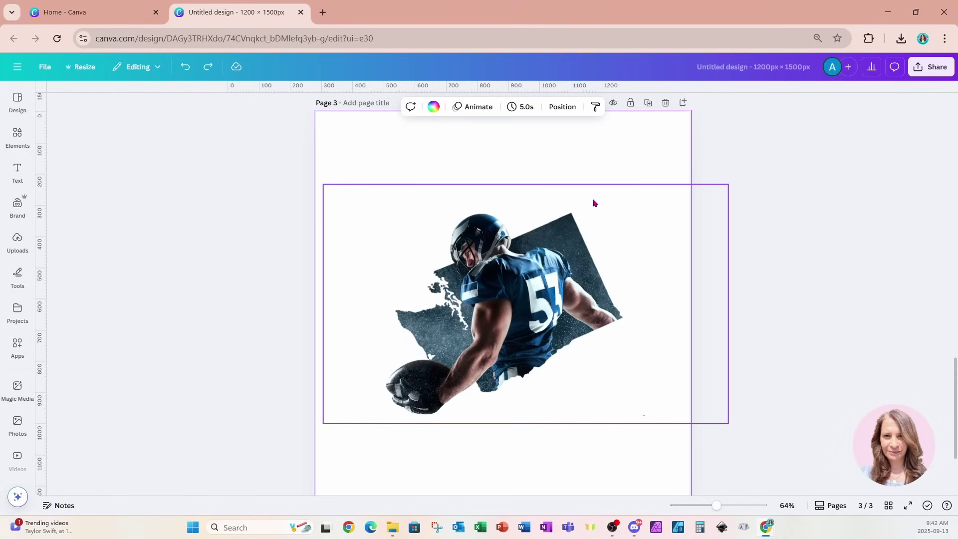
Step: Remove the white background from the placed player-and-state image on page 3
click(596, 213)
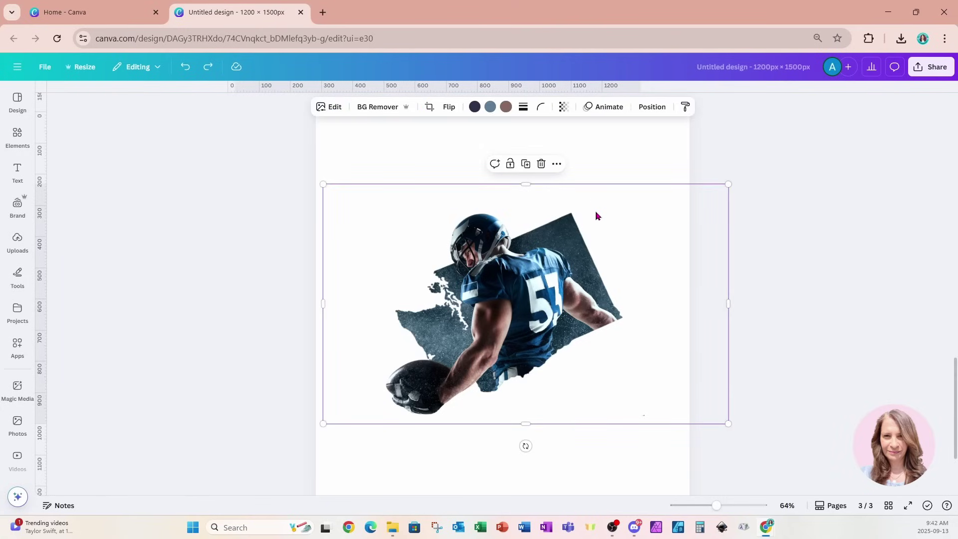
click(378, 108)
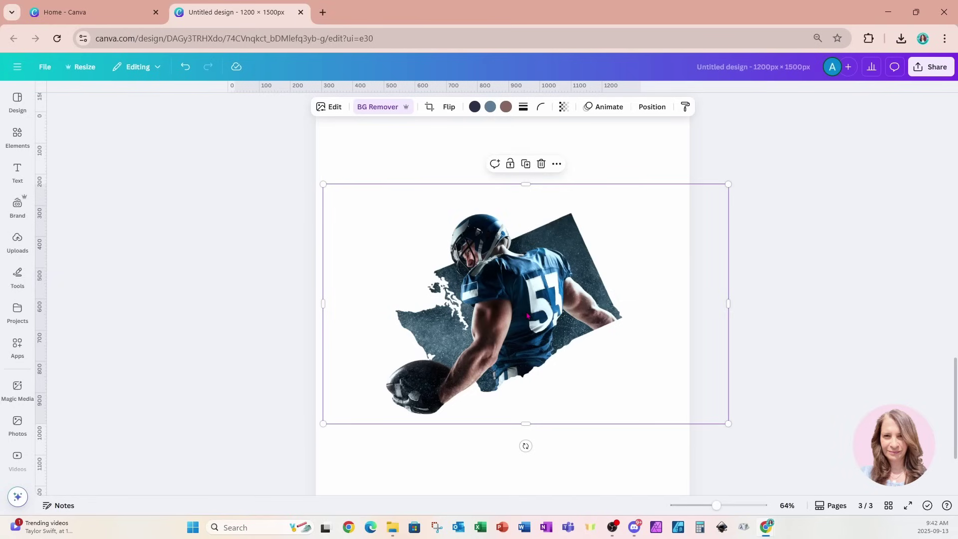
click(18, 172)
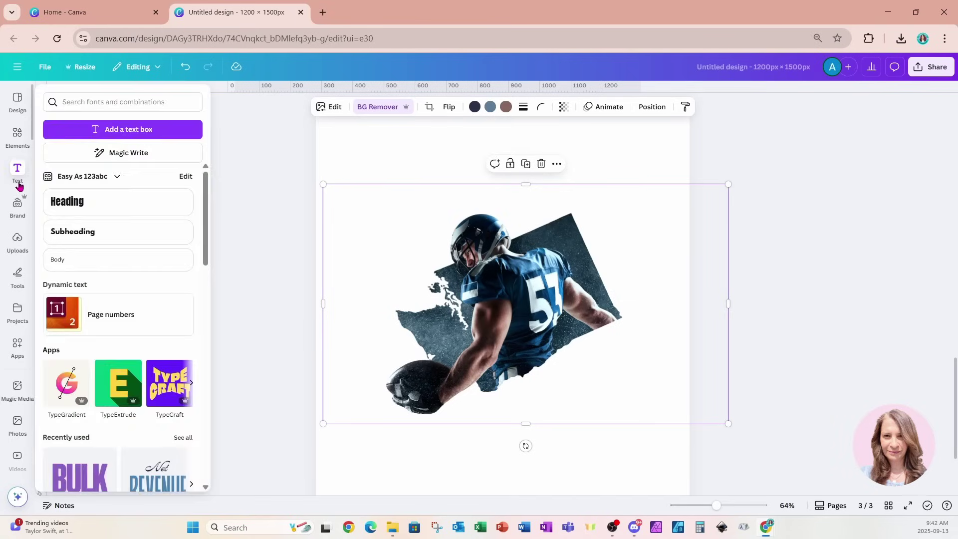
click(18, 186)
Step: Duplicate page 3 with the player-and-state image
scroll(650, 252, up, 3)
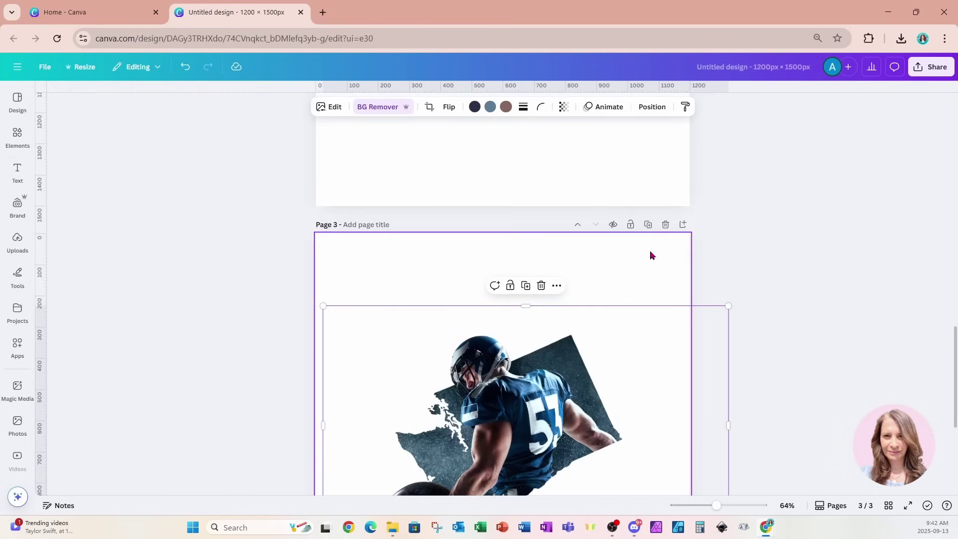
click(647, 225)
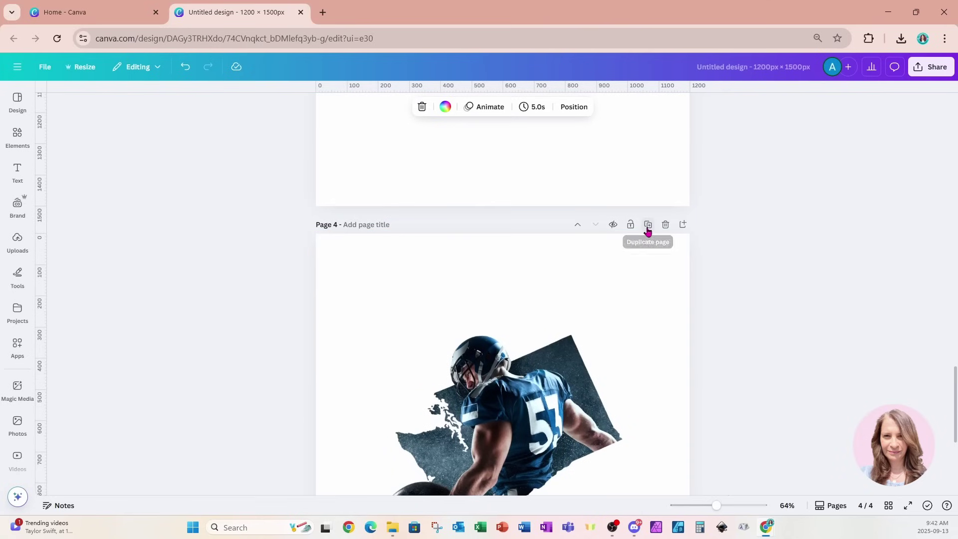
scroll(636, 294, down, 3)
scroll(636, 294, up, 1)
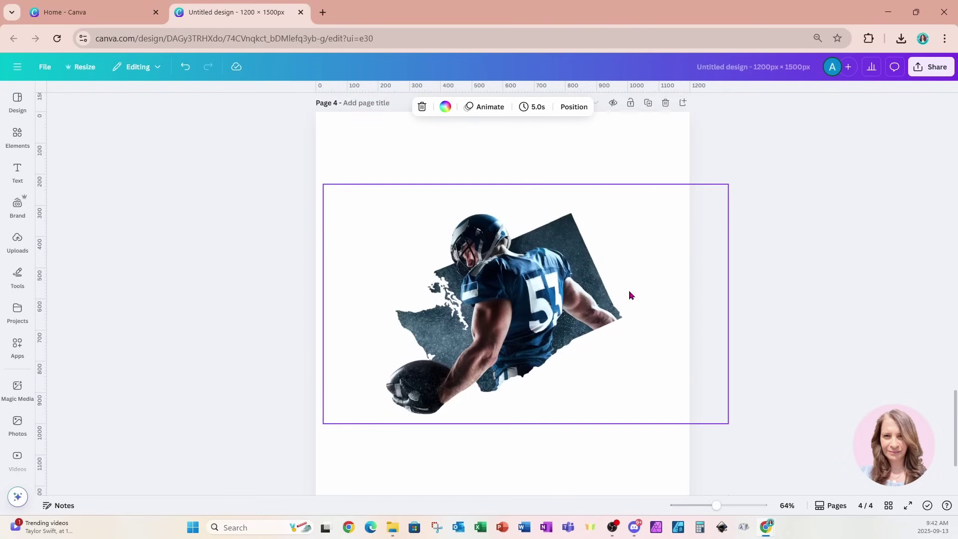
Step: Add a heading reading "EAGLES" in capitals to page 4
click(17, 172)
click(90, 200)
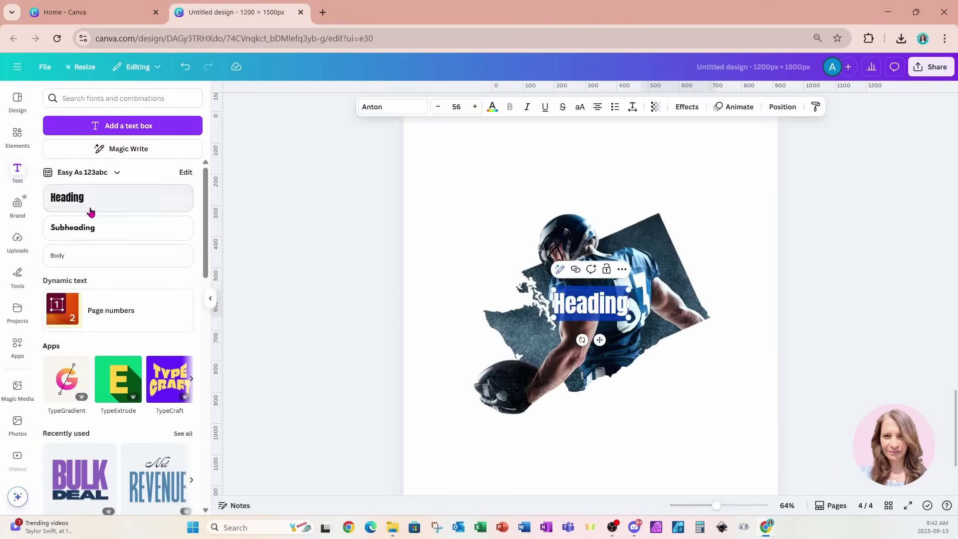
text(eagle)
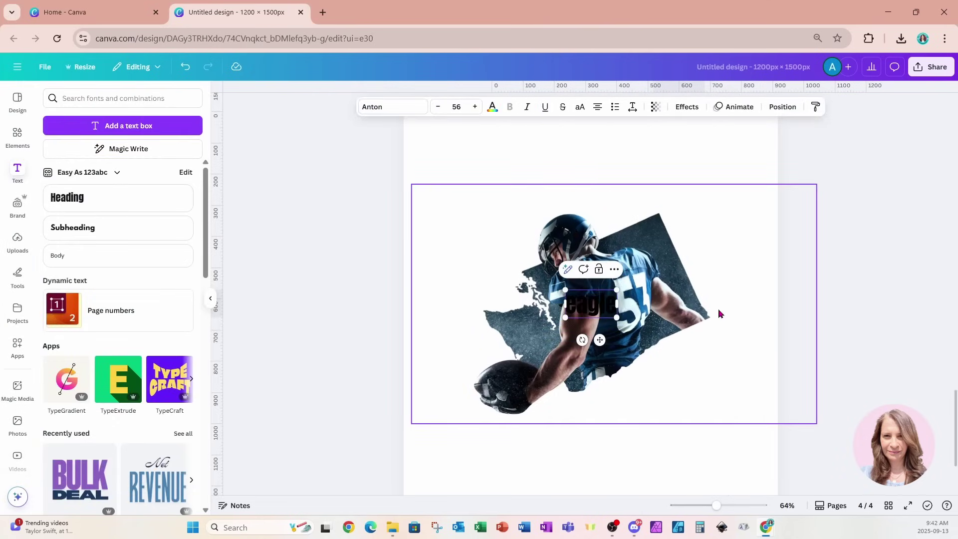
key(BackSpace)
key(BackSpace)
key(BackSpace)
key(BackSpace)
key(BackSpace)
text(EAGLES)
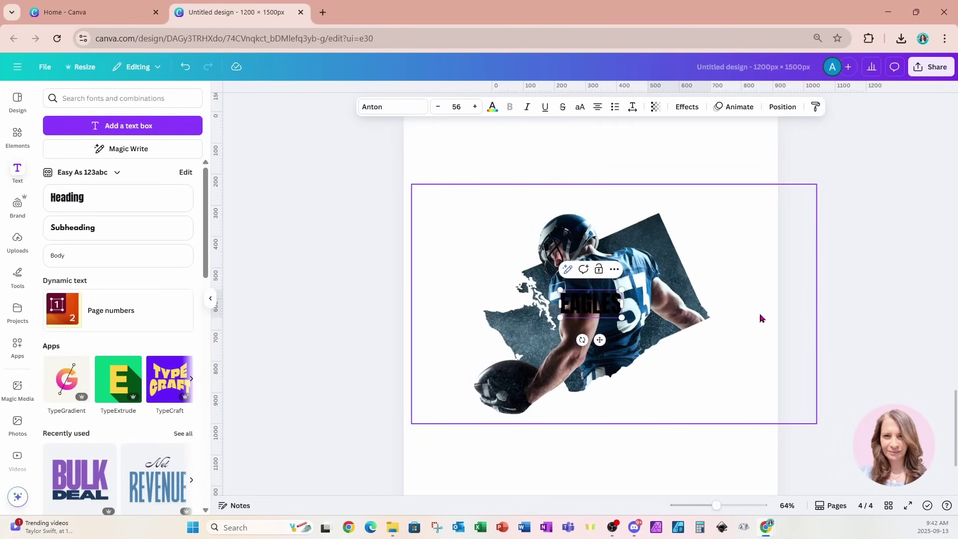
click(657, 349)
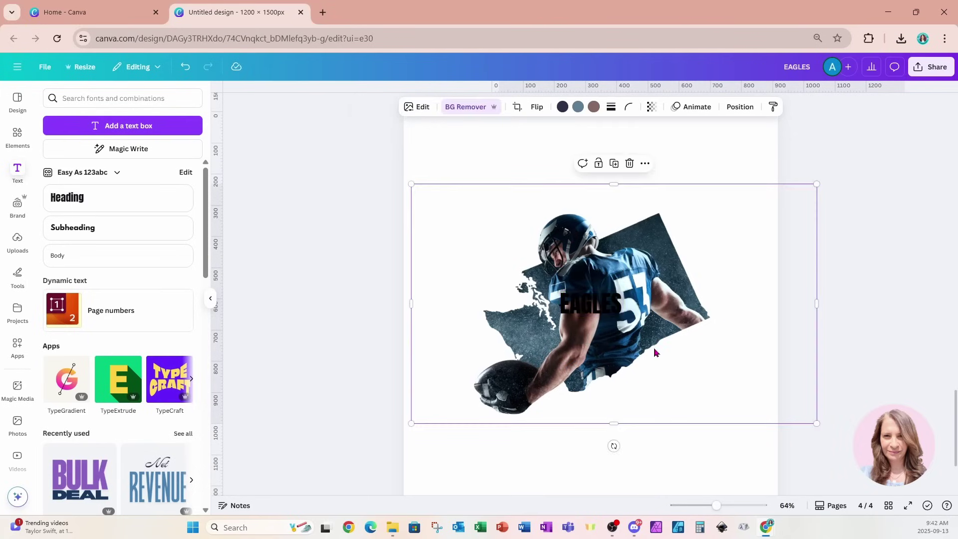
Step: Move the EAGLES heading above the player's head, set its font to Yearbook Solid and enlarge it to size 160
drag(604, 306, 553, 199)
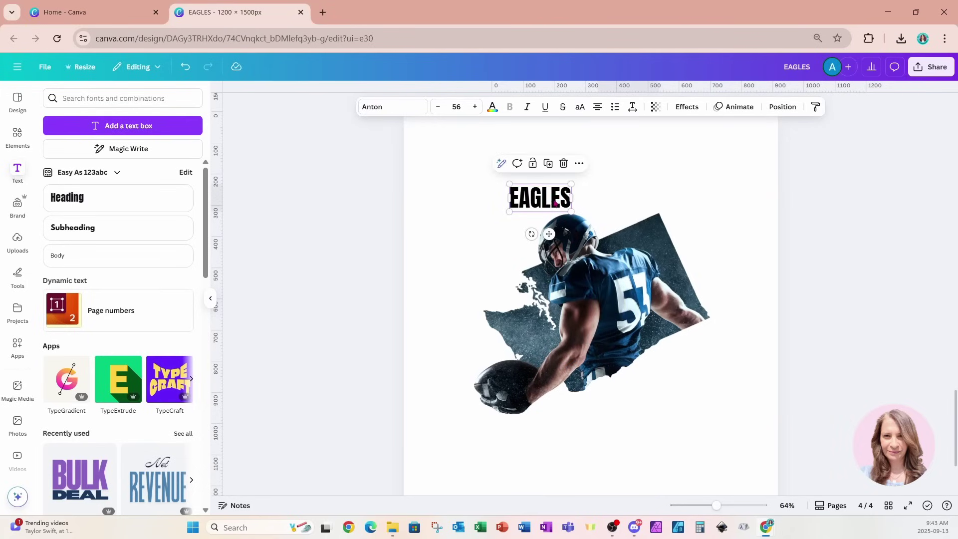
click(401, 109)
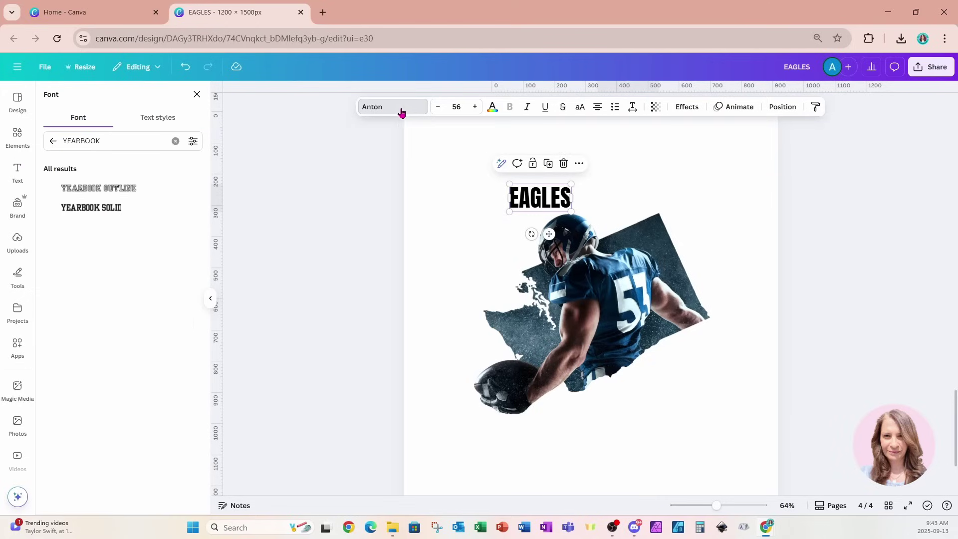
click(94, 212)
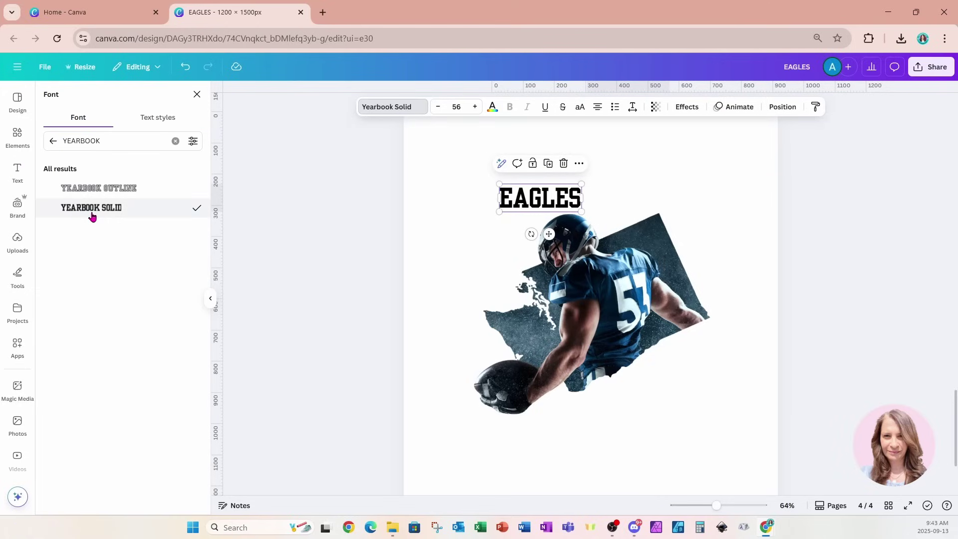
drag(582, 212, 715, 257)
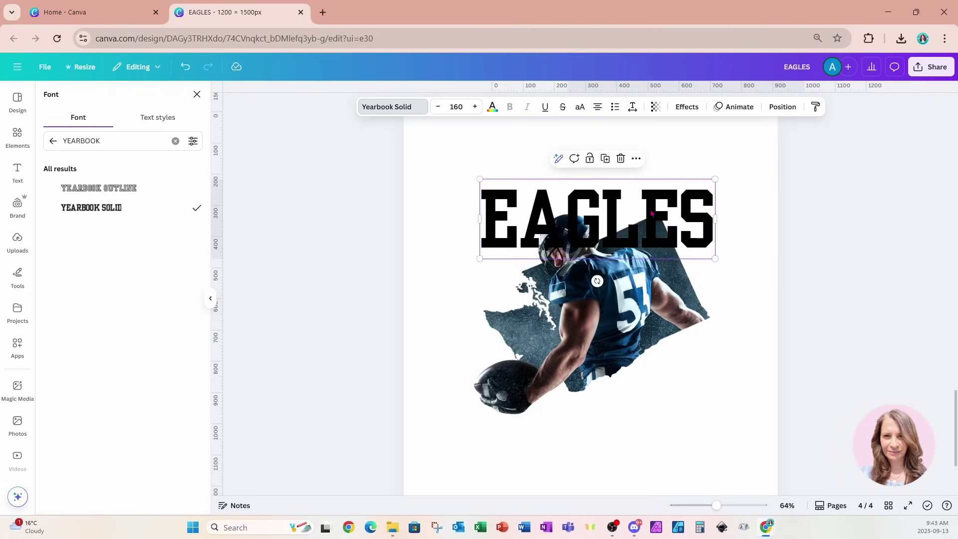
Step: Duplicate the EAGLES heading three times, stacking the copies directly beneath each other with even spacing to form four aligned lines
click(605, 158)
drag(612, 216, 613, 270)
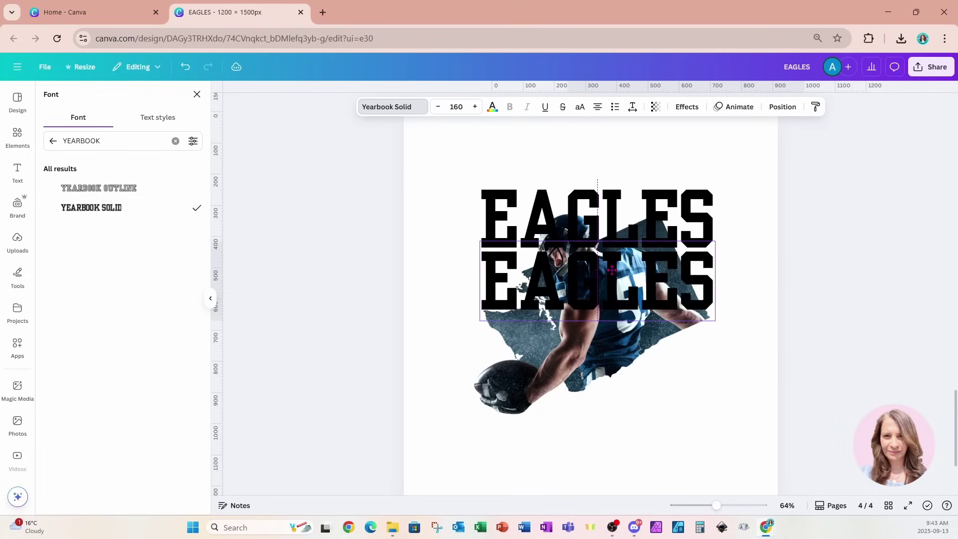
click(605, 220)
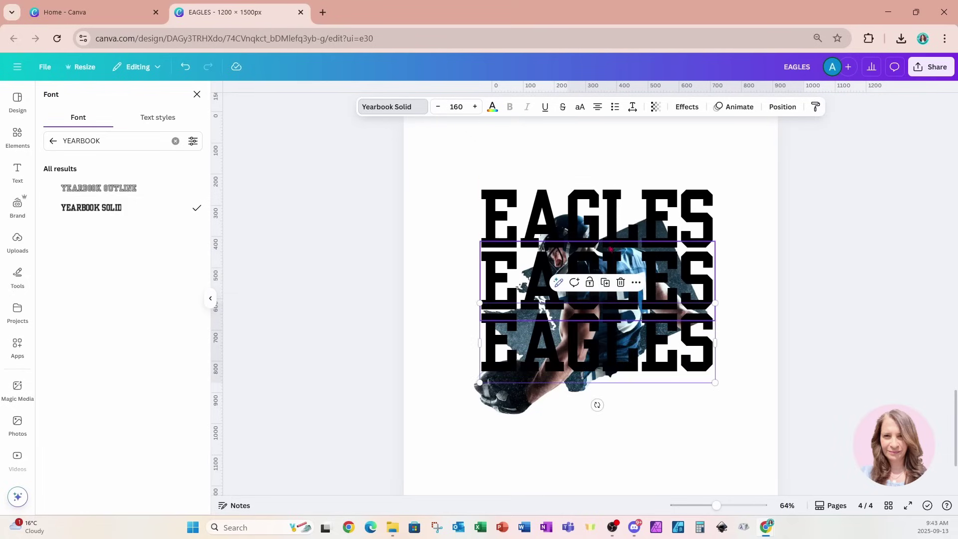
click(605, 280)
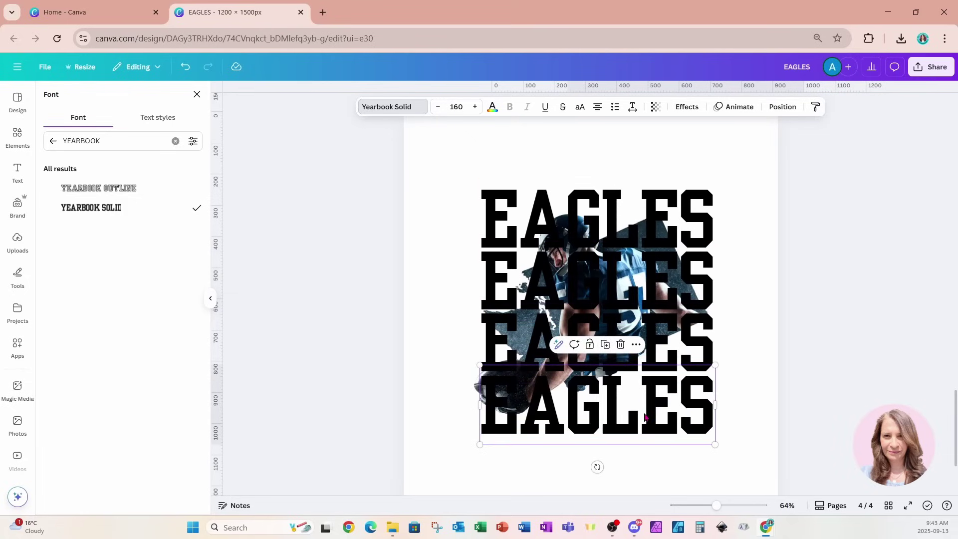
scroll(643, 417, down, 2)
scroll(644, 399, up, 2)
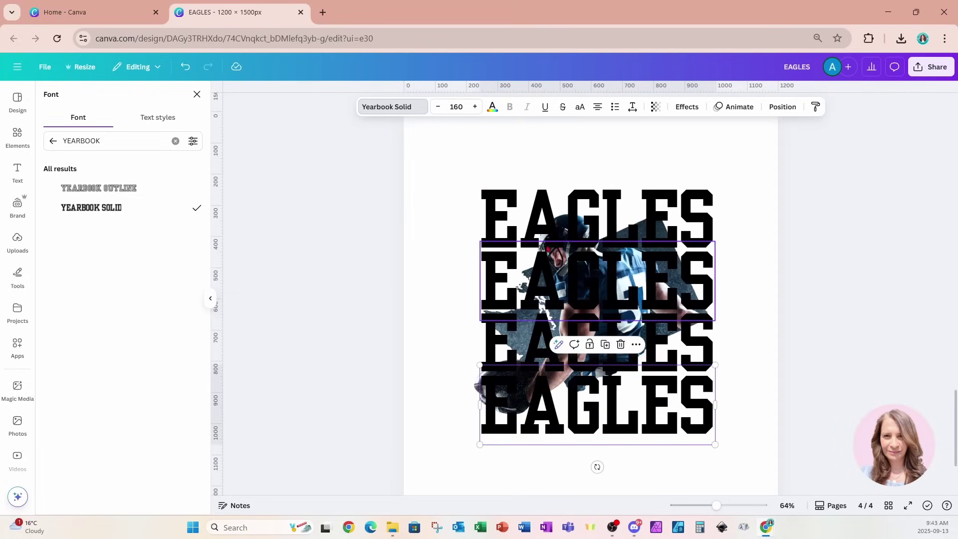
Step: Select all four EAGLES lines, shift them slightly up and recolour them with the dark slate blue from the photo colours
click(779, 107)
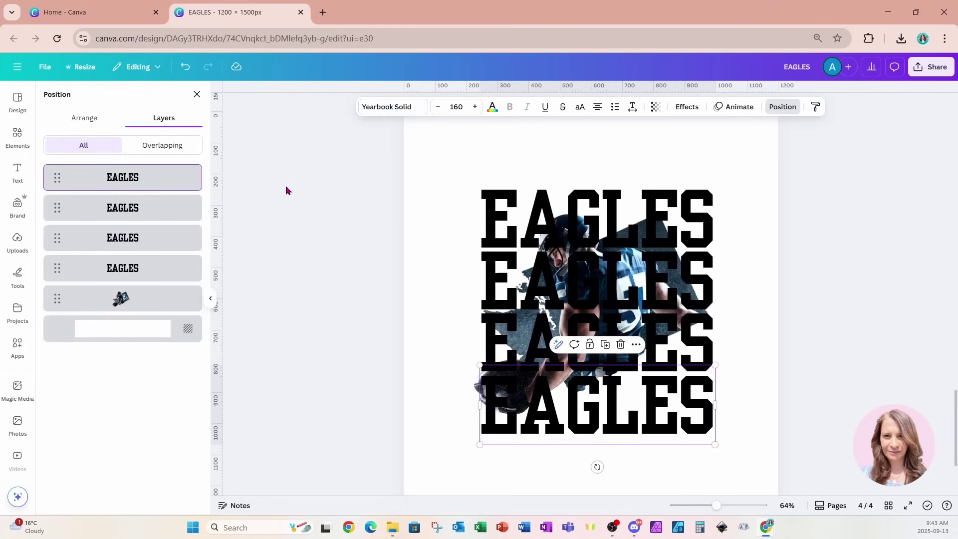
click(159, 178)
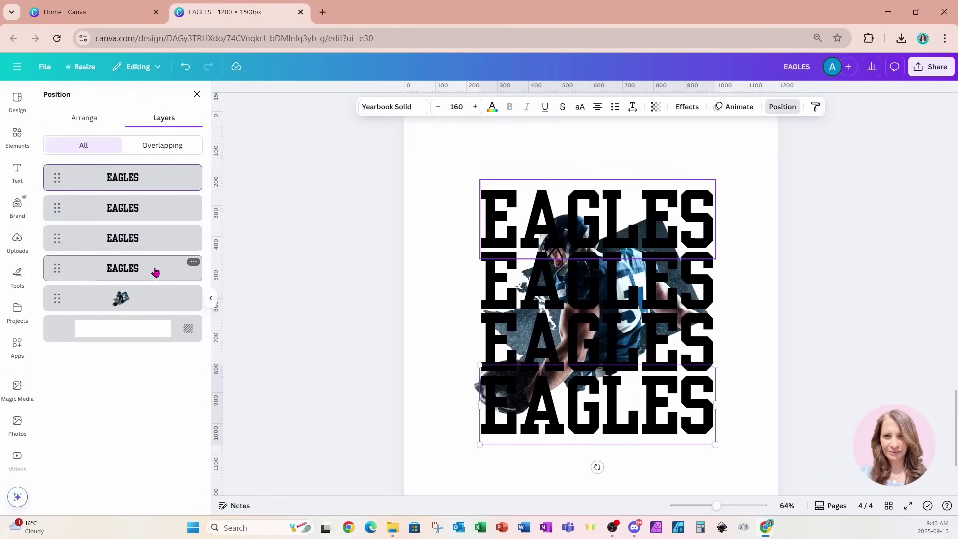
shift+click(155, 269)
drag(584, 417, 584, 402)
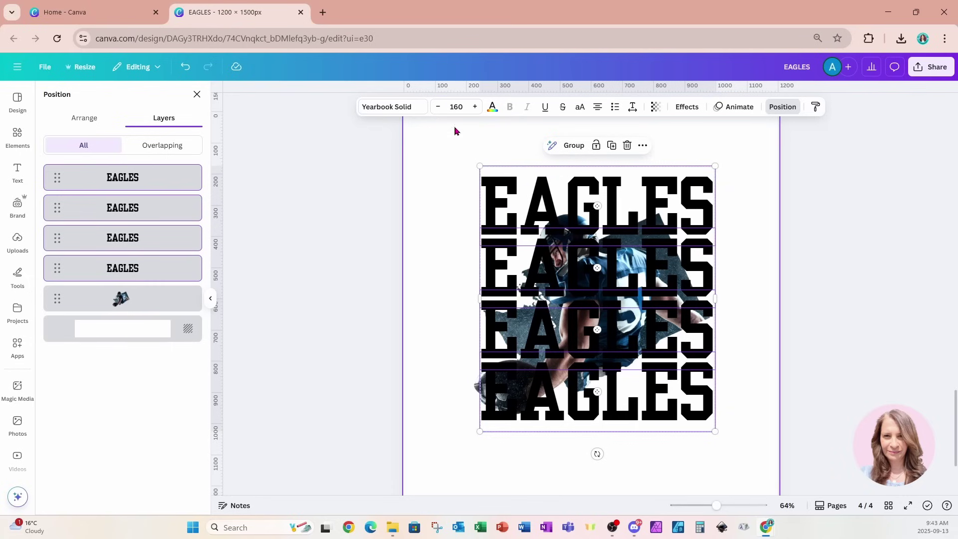
click(493, 107)
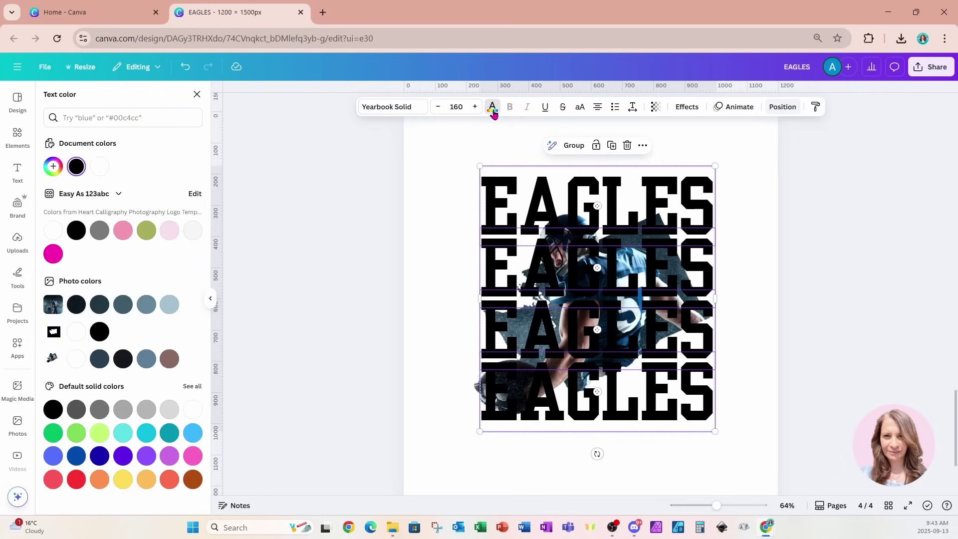
click(100, 305)
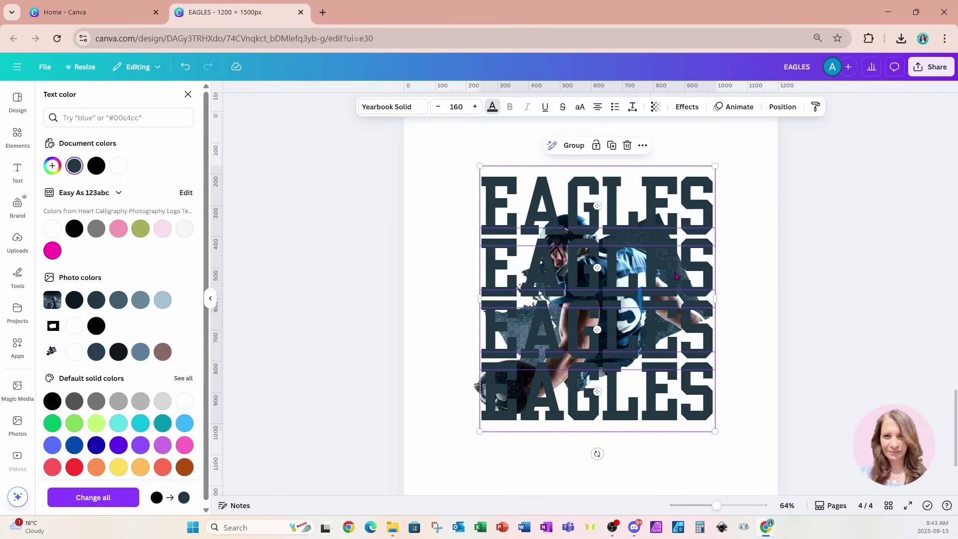
Step: Set the transparency of the second EAGLES line to 81
click(676, 275)
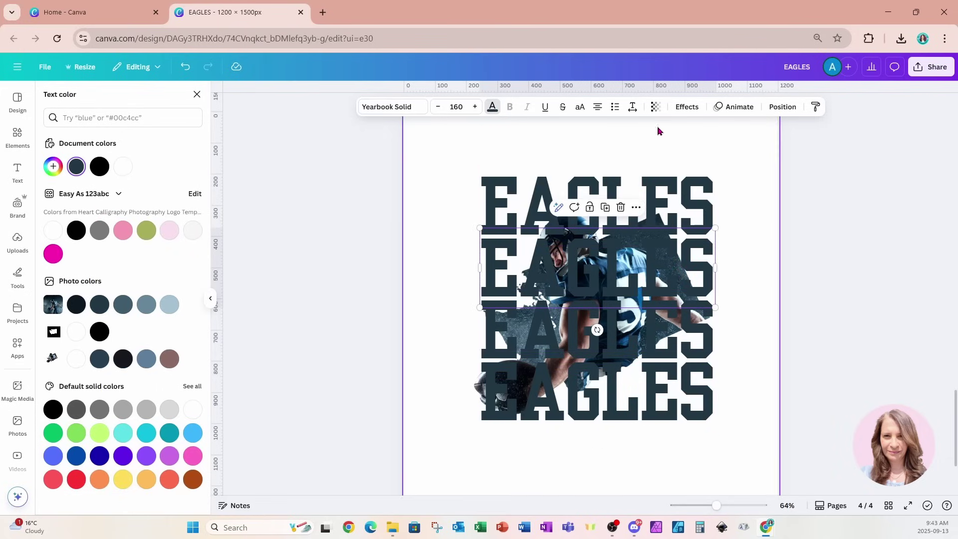
click(655, 107)
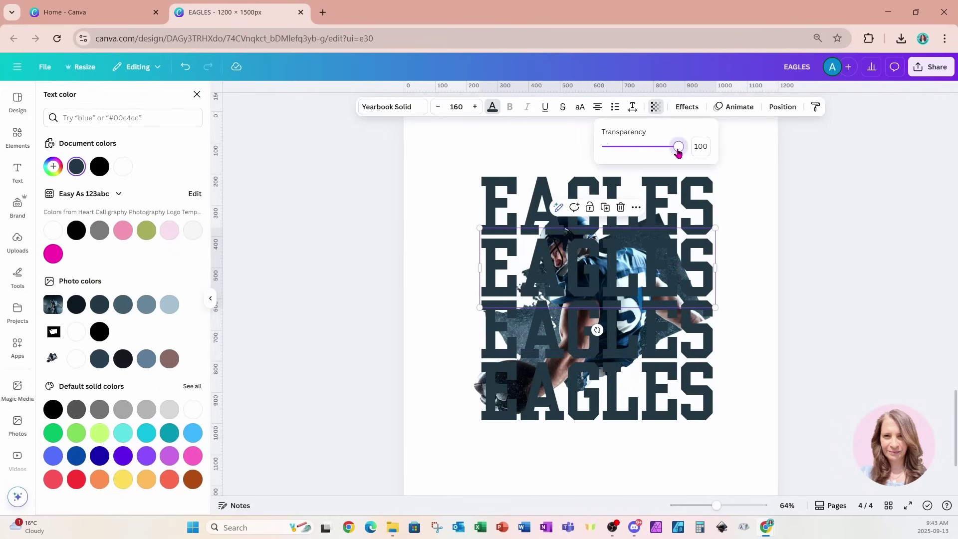
mouse_move(677, 153)
mouse_down()
mouse_move(657, 153)
mouse_move(666, 153)
mouse_up()
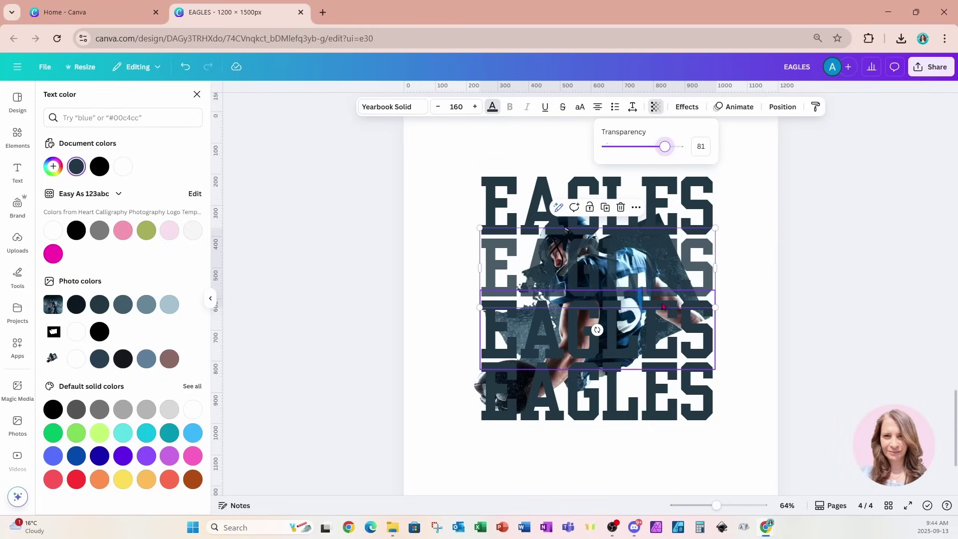
Step: Fade the third EAGLES line to a mid-level transparency and set the fourth line's transparency to 29
click(672, 330)
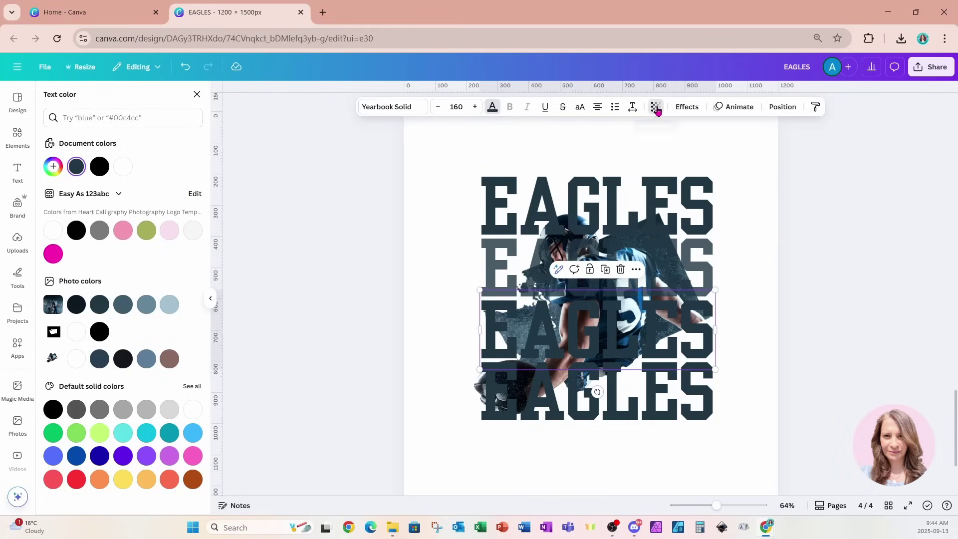
click(655, 106)
drag(676, 148, 642, 150)
click(669, 396)
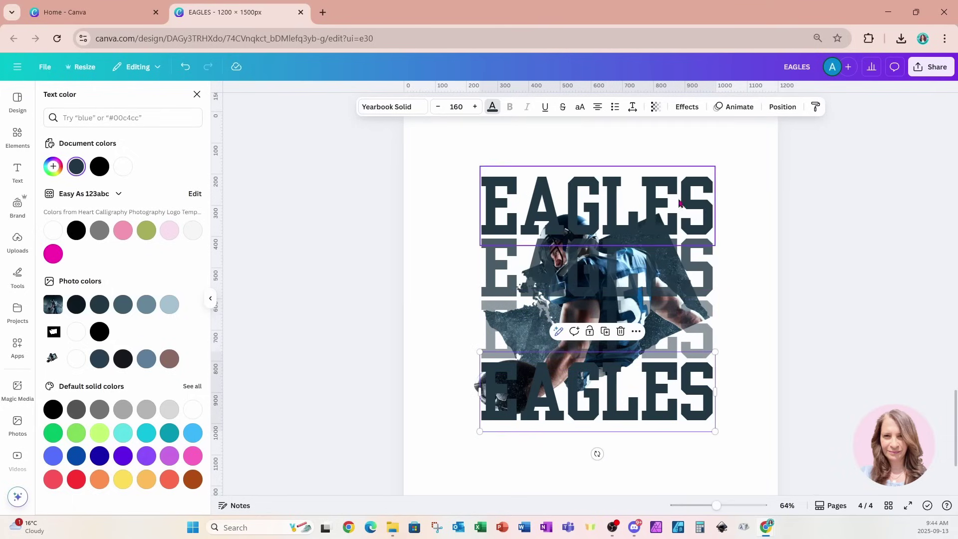
click(655, 107)
drag(680, 147, 628, 152)
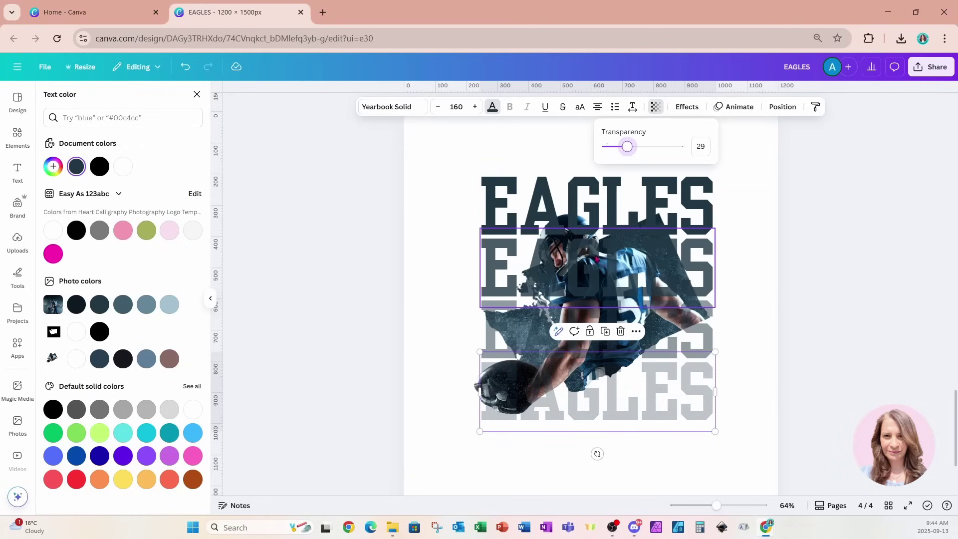
Step: Set the transparency of the second EAGLES line to 75
click(598, 259)
click(656, 108)
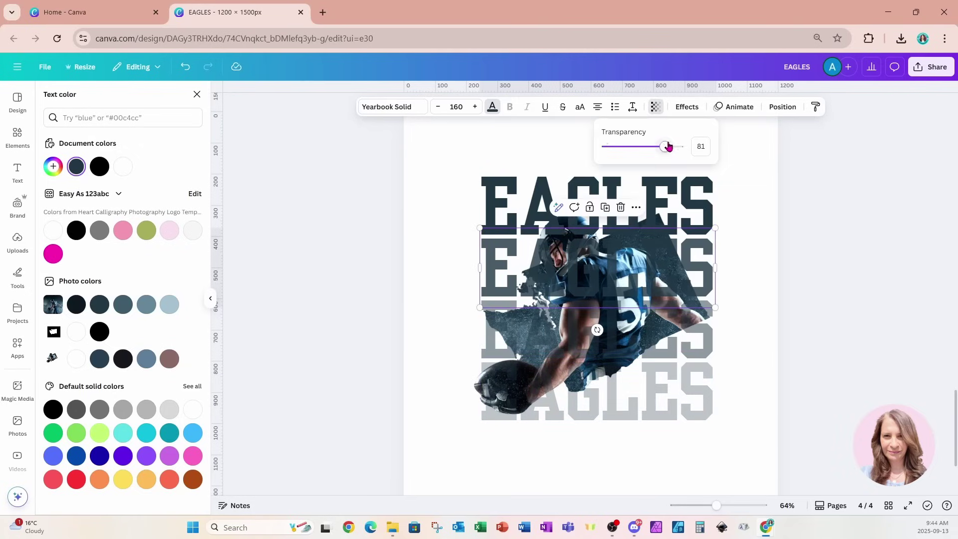
drag(669, 146, 661, 147)
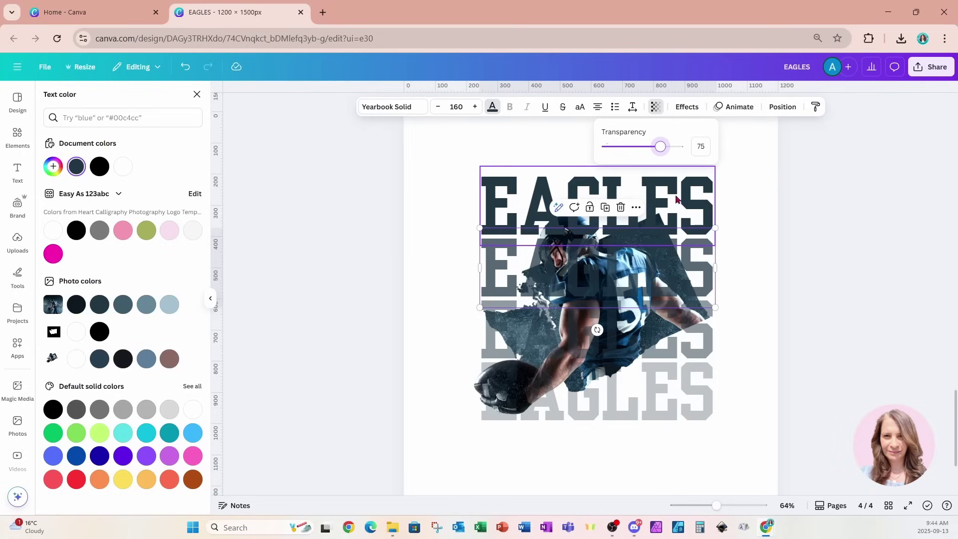
Step: Group the four EAGLES lines and send the group behind the player-and-state image
click(718, 304)
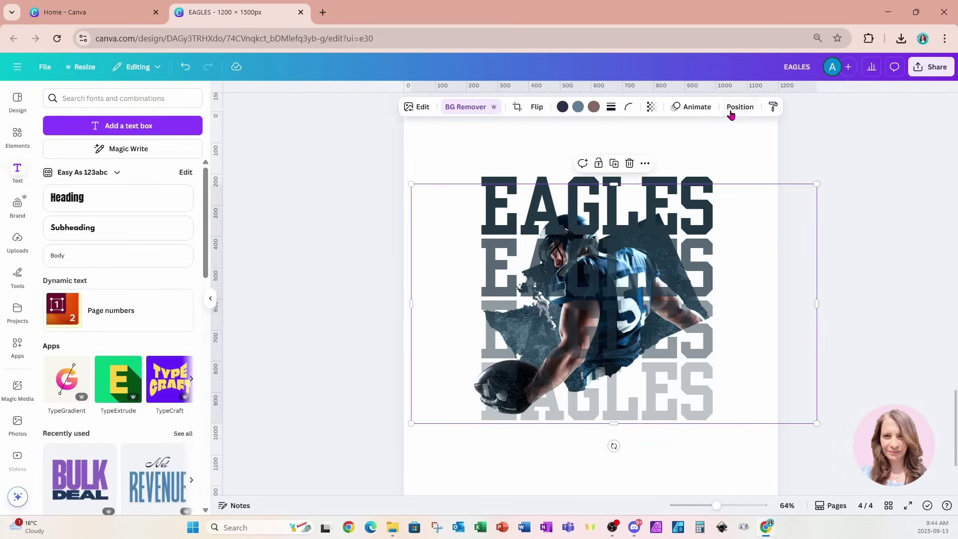
click(739, 107)
click(184, 186)
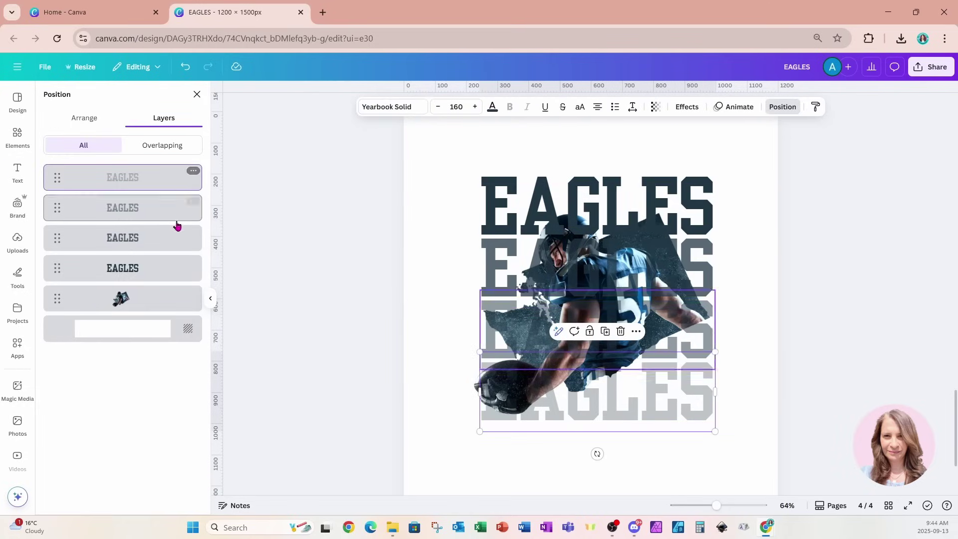
shift+click(170, 278)
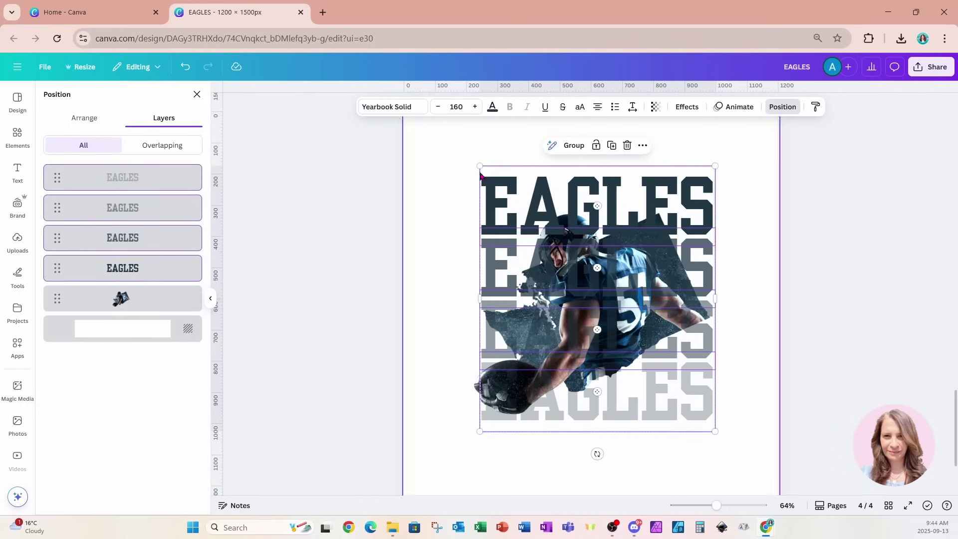
click(568, 148)
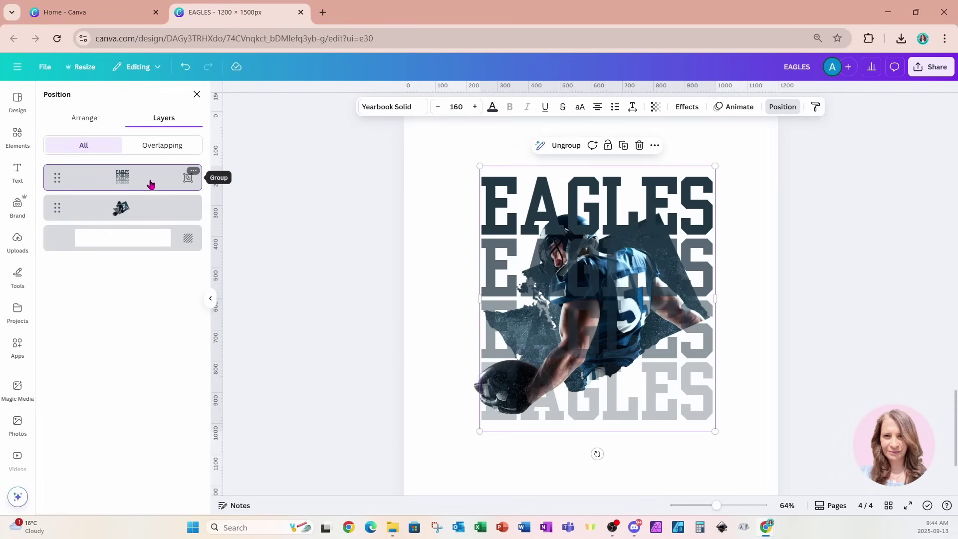
drag(149, 183, 149, 225)
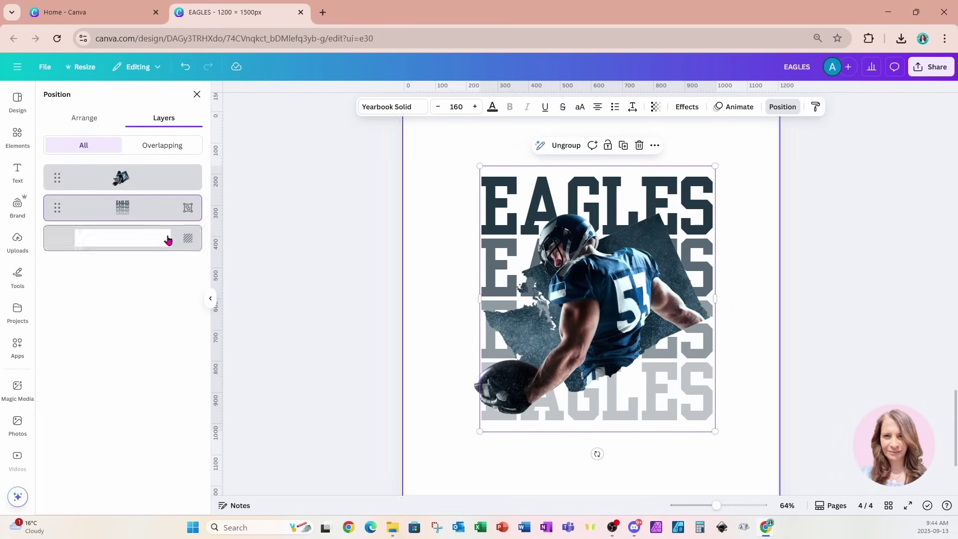
Step: Duplicate page 4, and on the new page duplicate the EAGLES text group and align the copy exactly over the original
click(757, 473)
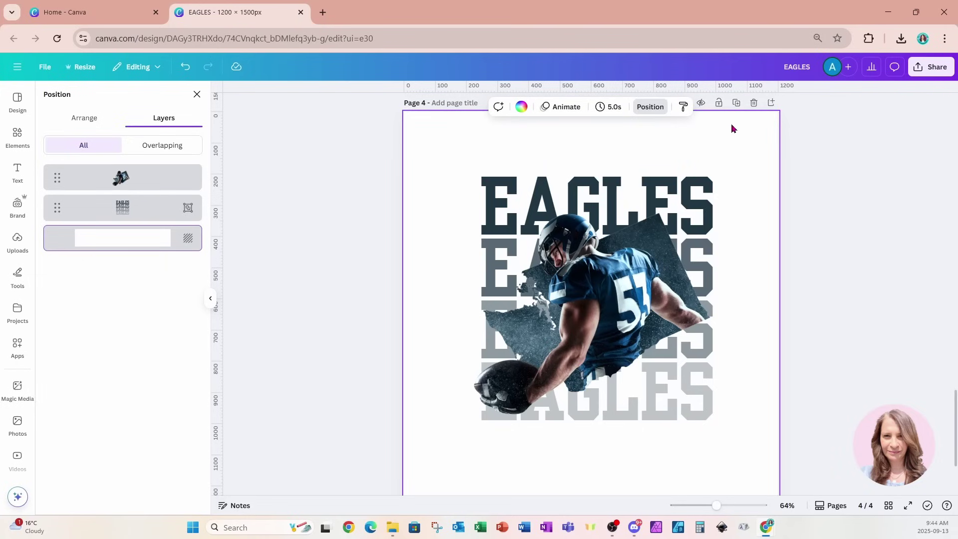
click(737, 104)
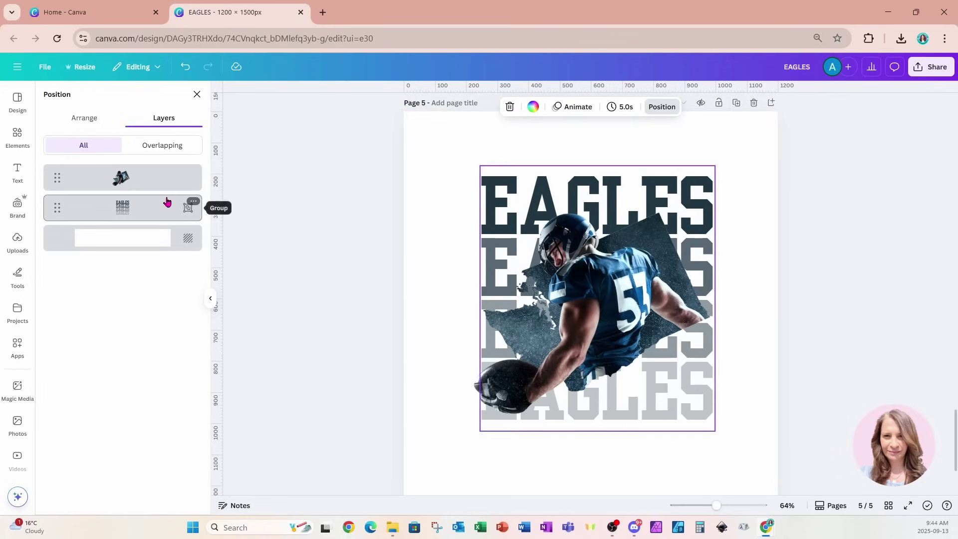
click(136, 216)
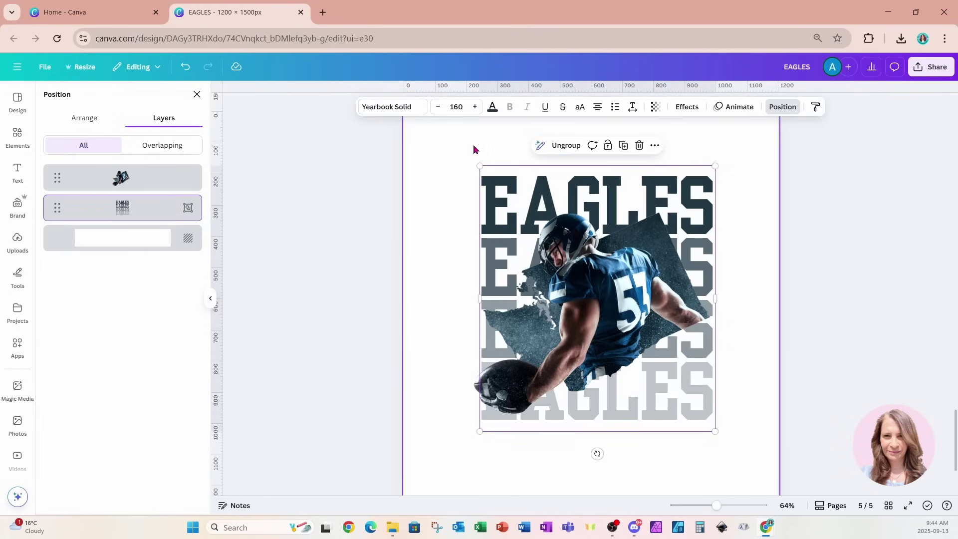
click(624, 149)
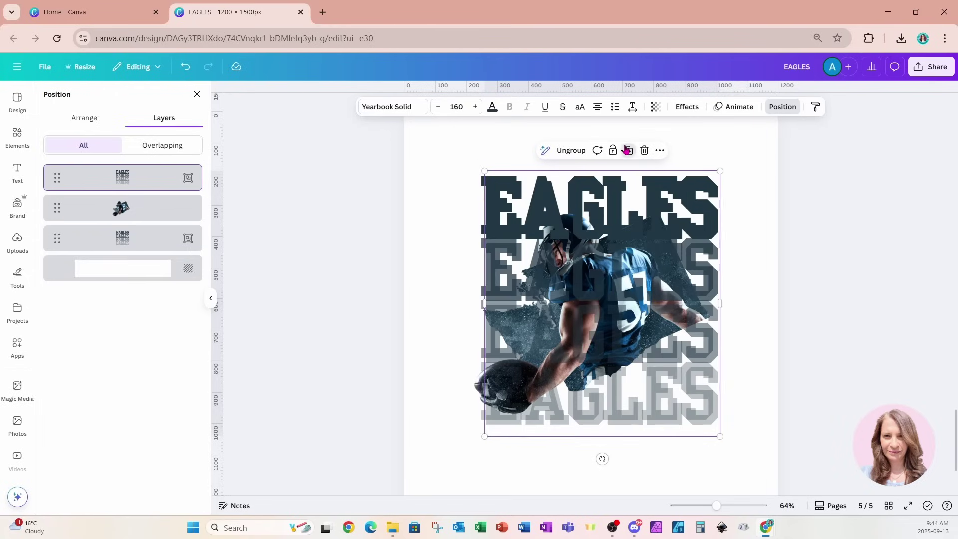
drag(625, 285, 621, 282)
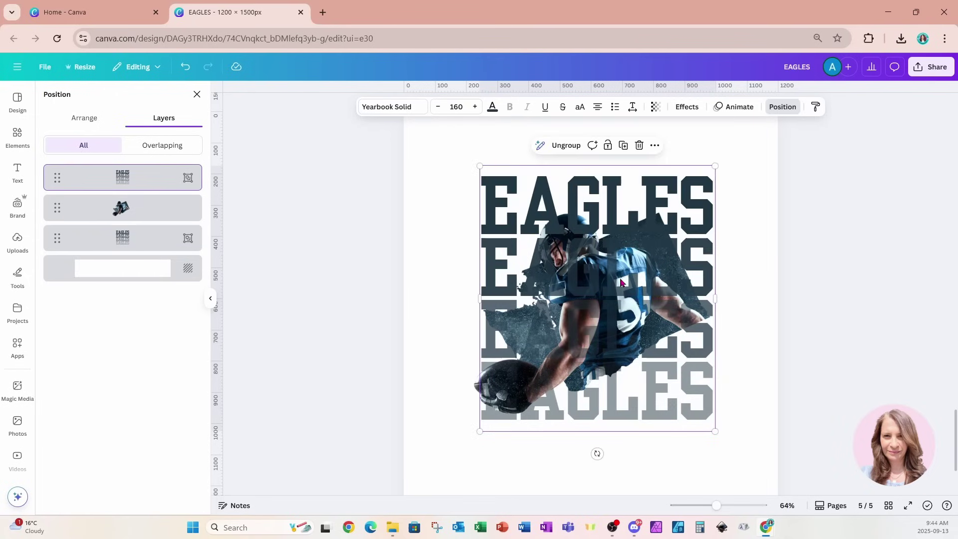
Step: Recolour the copied EAGLES text group white and apply the Hollow effect with a thickness of 1
click(492, 107)
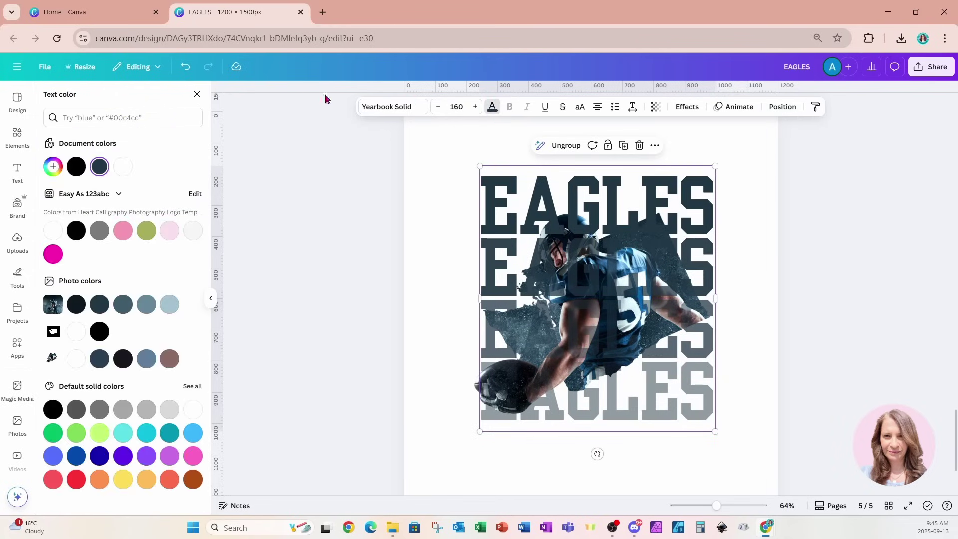
click(54, 231)
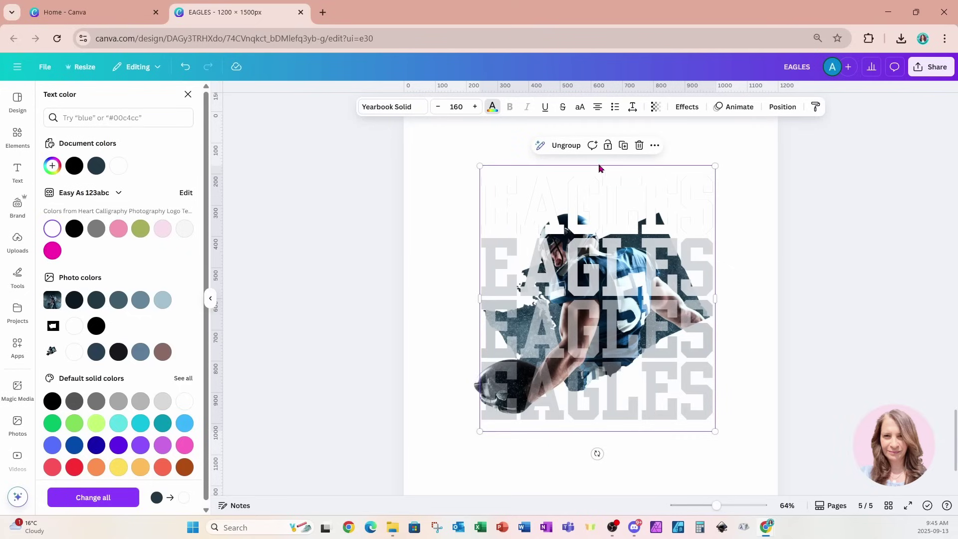
click(685, 108)
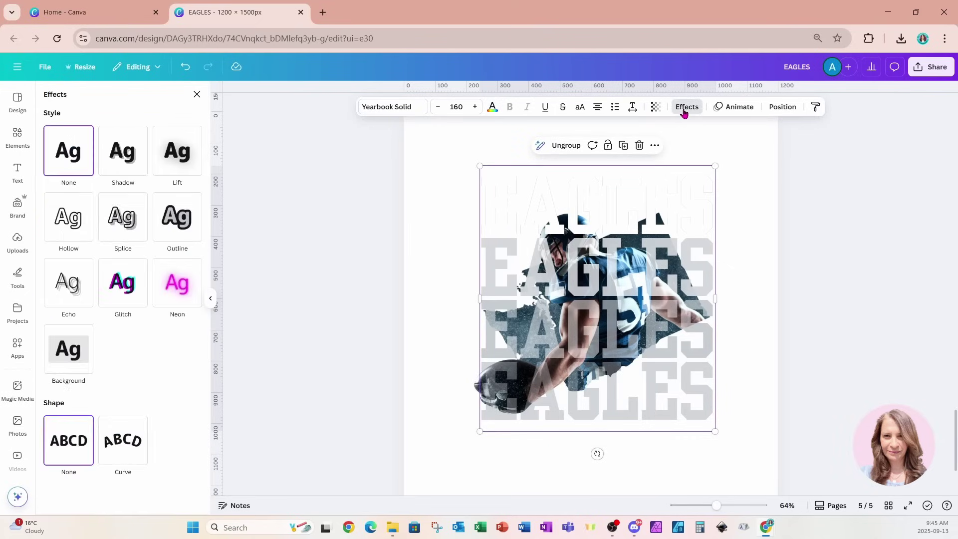
click(77, 230)
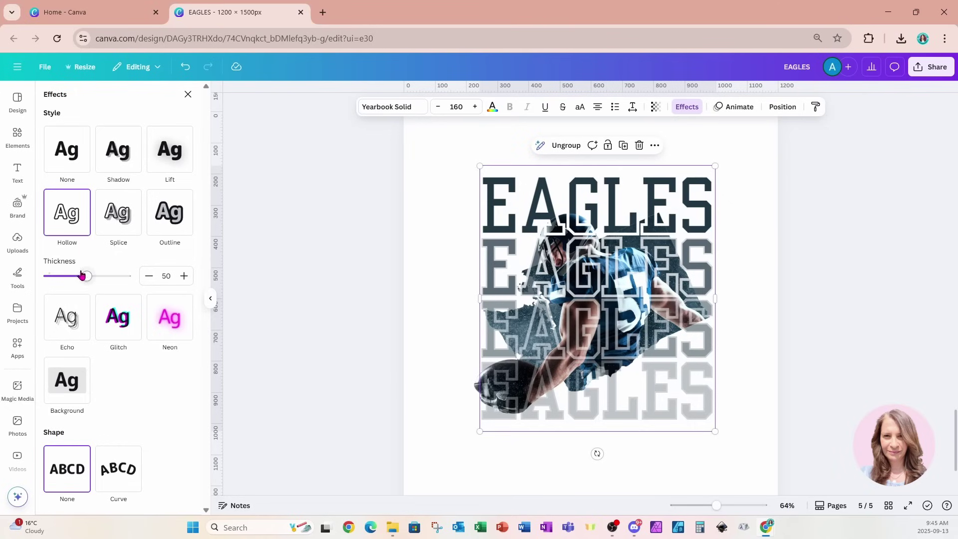
drag(86, 276, 47, 278)
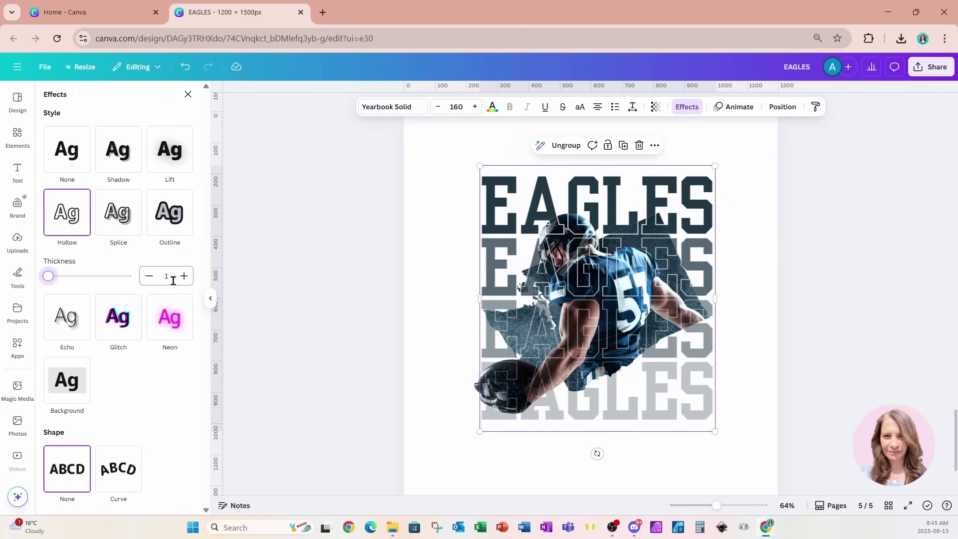
click(728, 470)
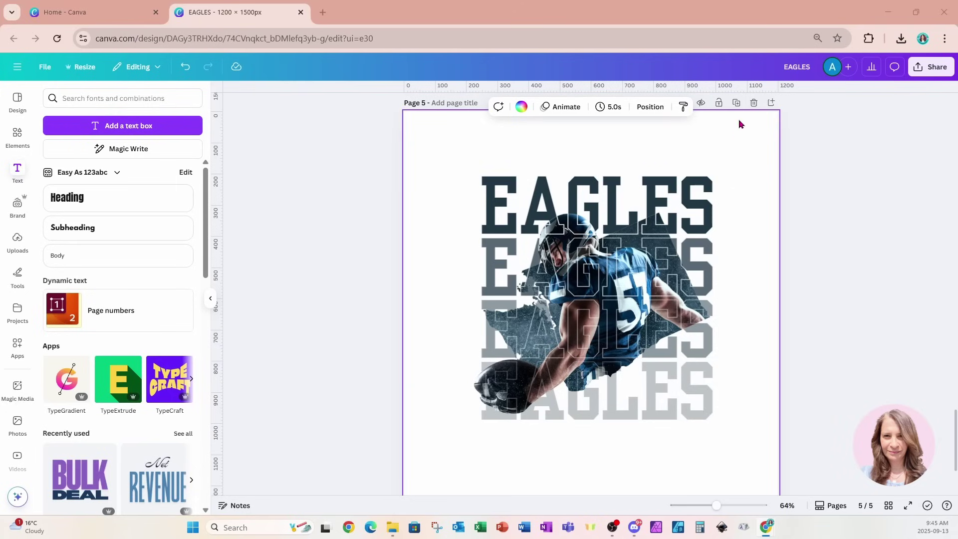
Step: Duplicate page 5 and search the graphic elements for GRUNGE BACKGROUND
click(737, 104)
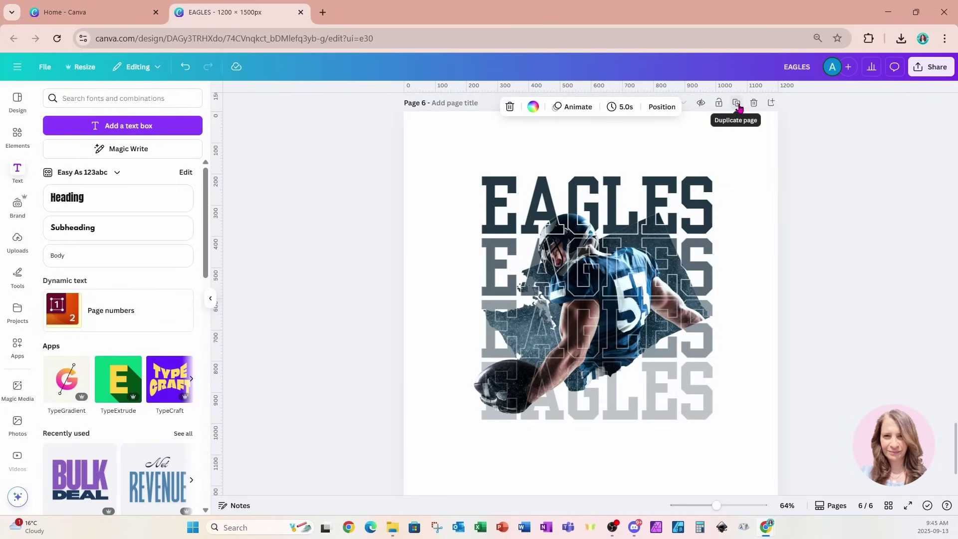
click(18, 135)
click(118, 98)
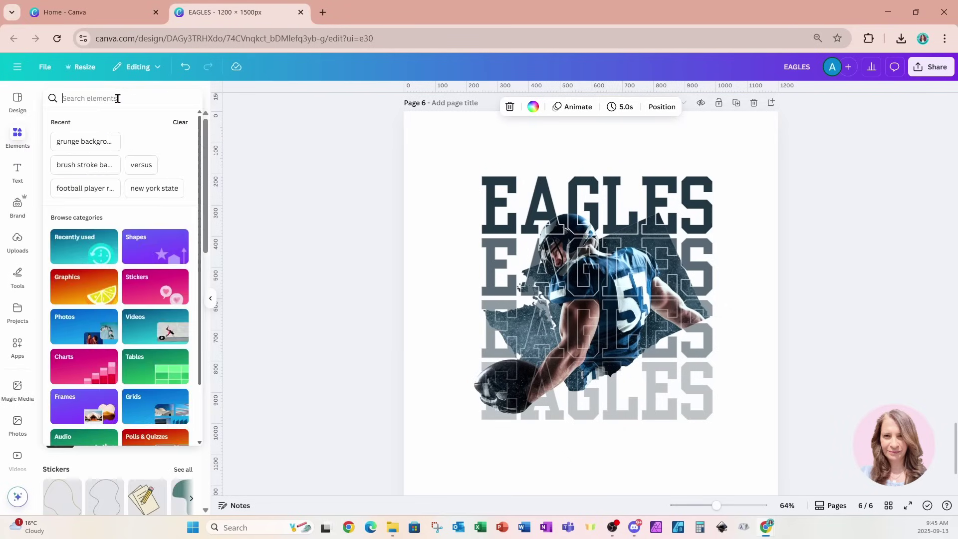
text(GRUN)
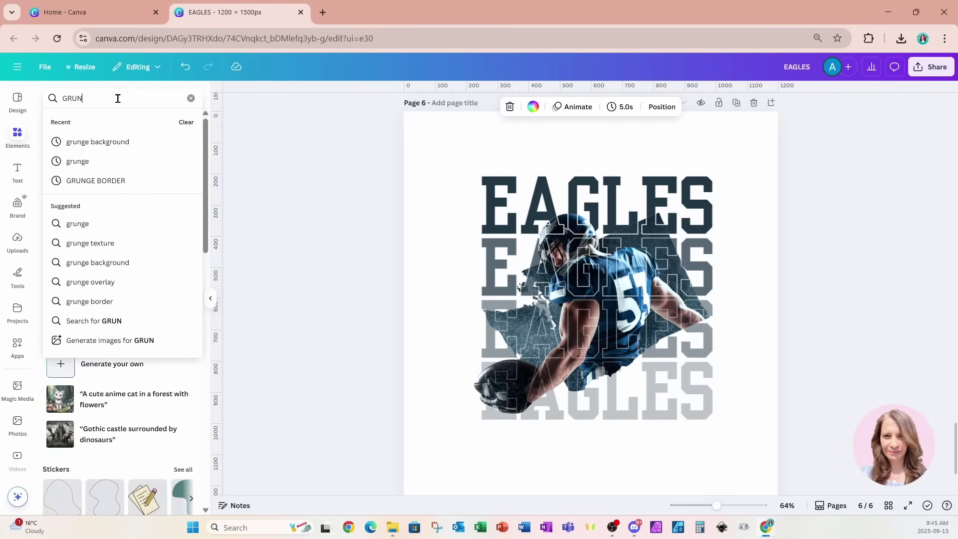
text(GE BACKG)
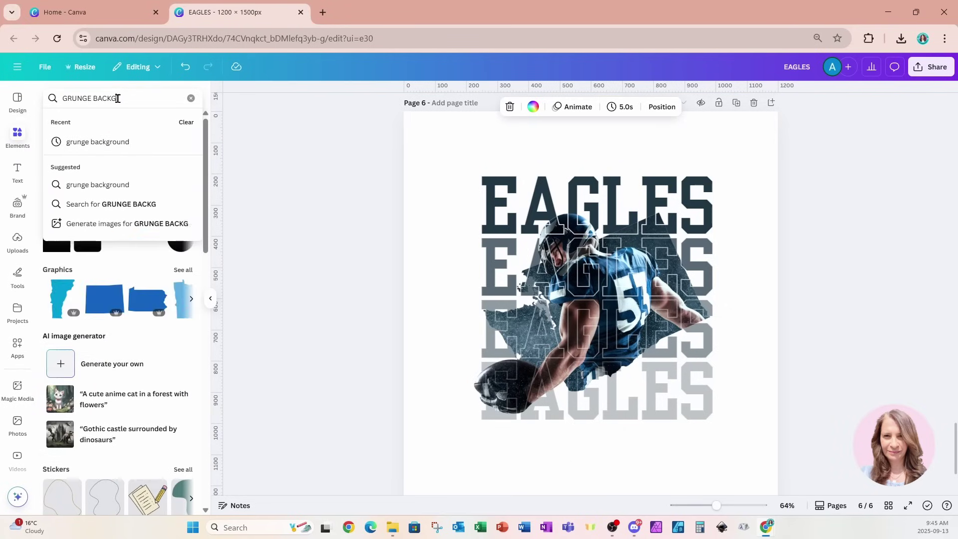
text(ROUND)
key(Return)
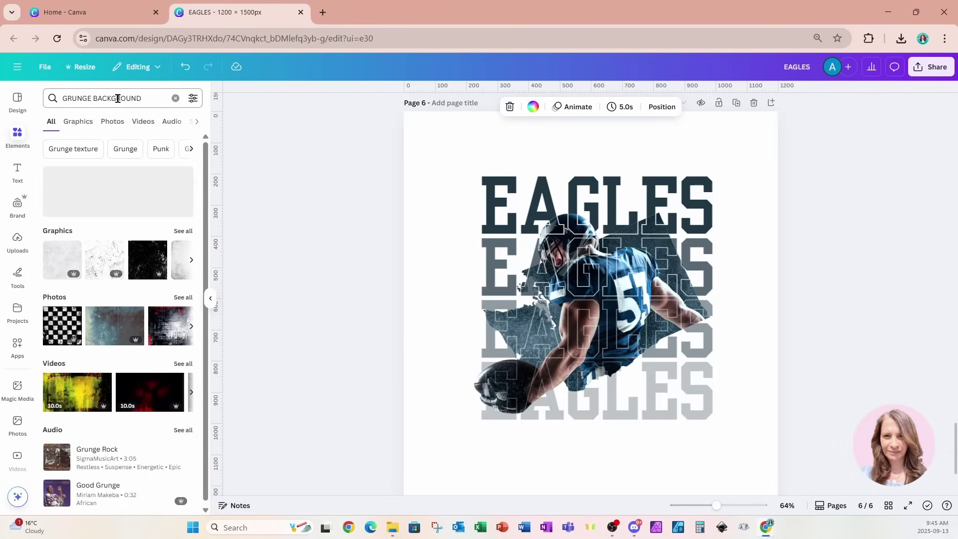
click(78, 125)
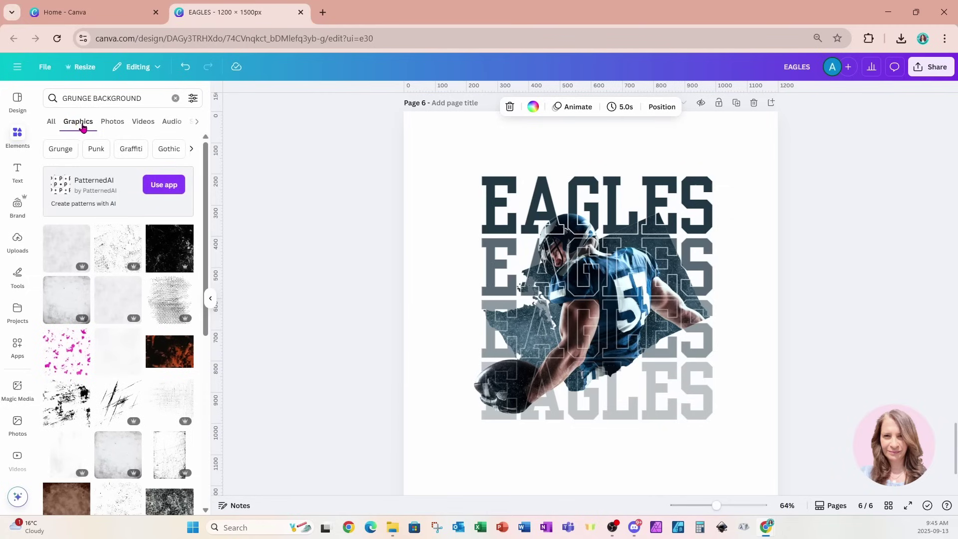
Step: Add the black-speckled grunge graphic to page 6, recolour it white, and enlarge it to cover the whole EAGLES design
click(117, 260)
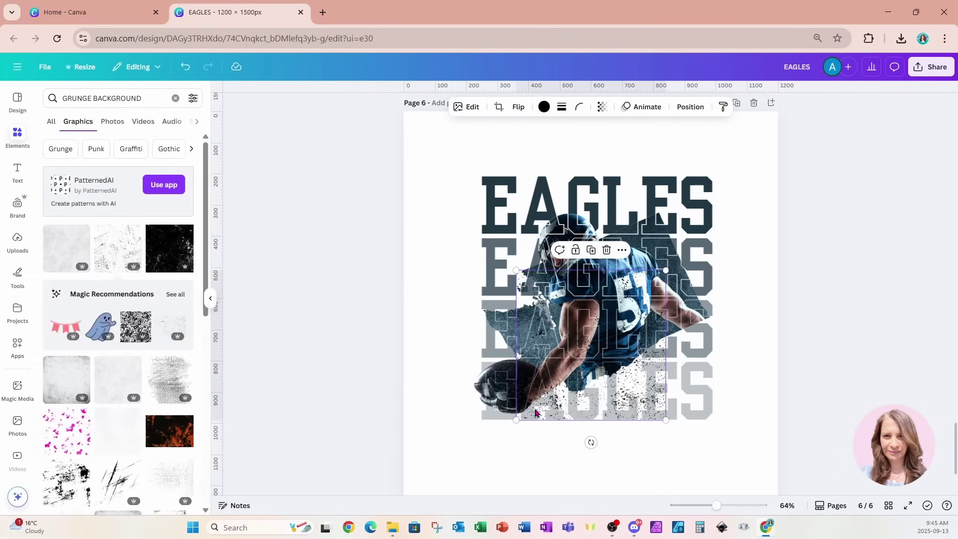
drag(535, 408, 503, 312)
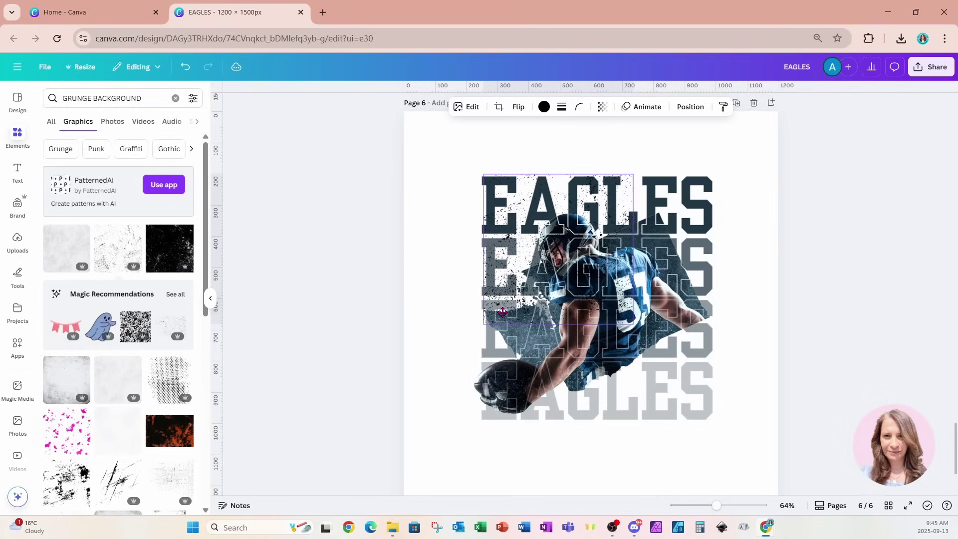
click(543, 107)
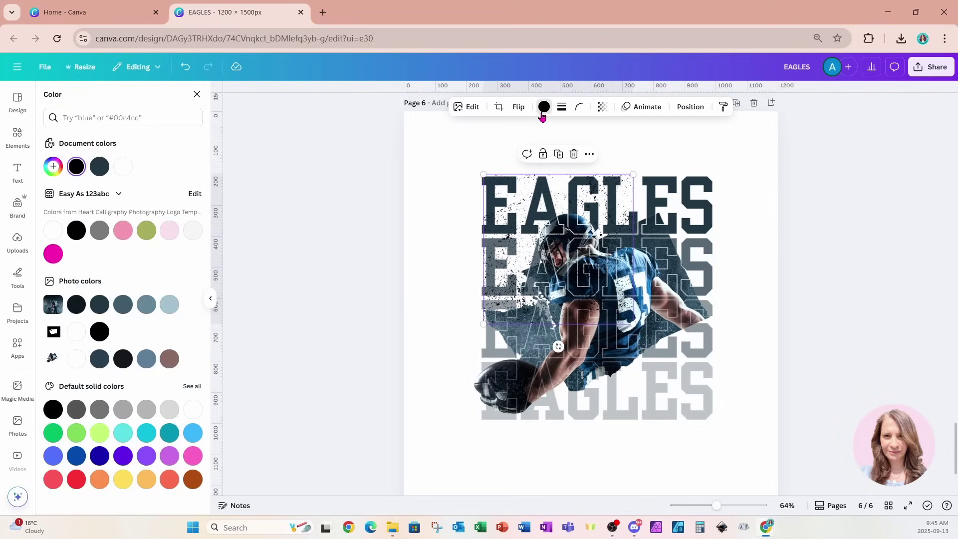
click(52, 230)
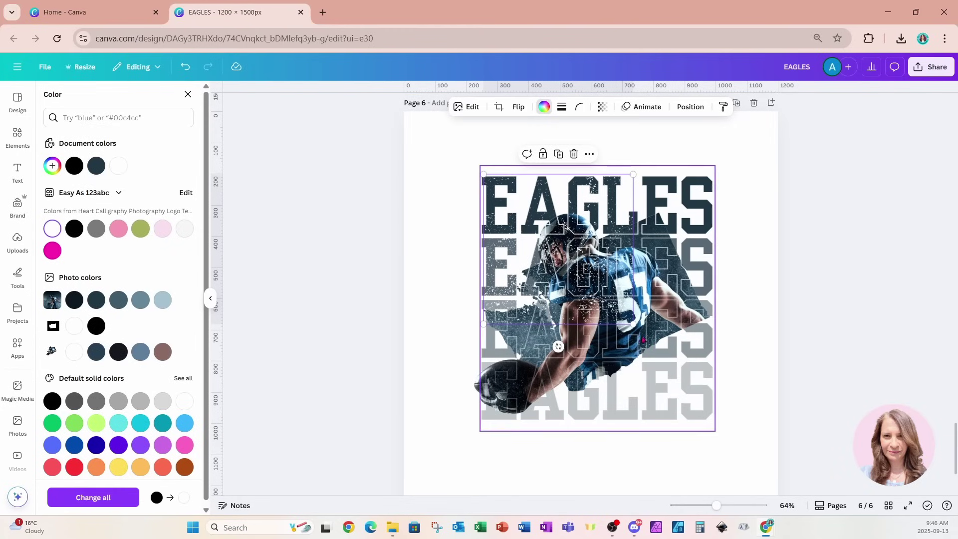
drag(633, 324, 712, 417)
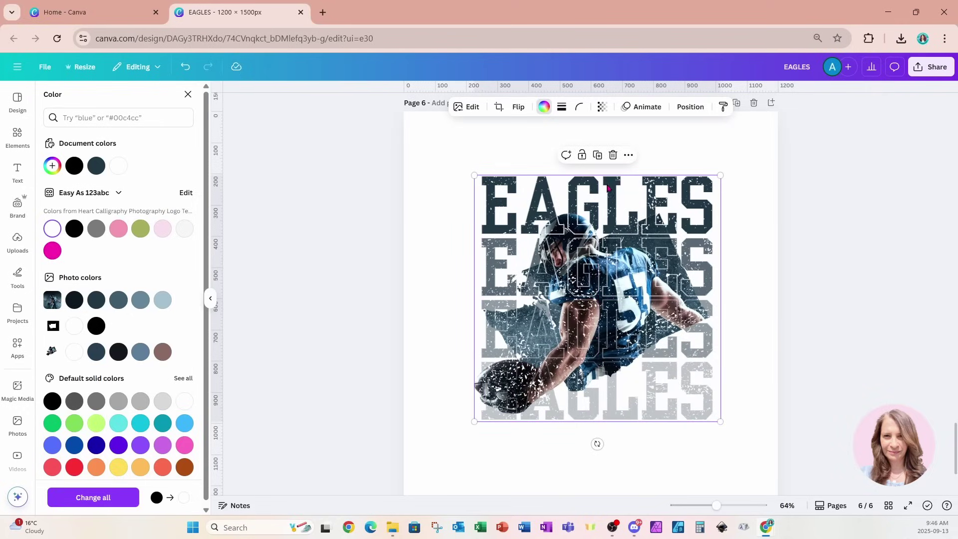
Step: Duplicate the white grunge overlay, offset the copy up and left, and move both overlays between the player image and the solid EAGLES group
click(597, 156)
drag(659, 326, 640, 285)
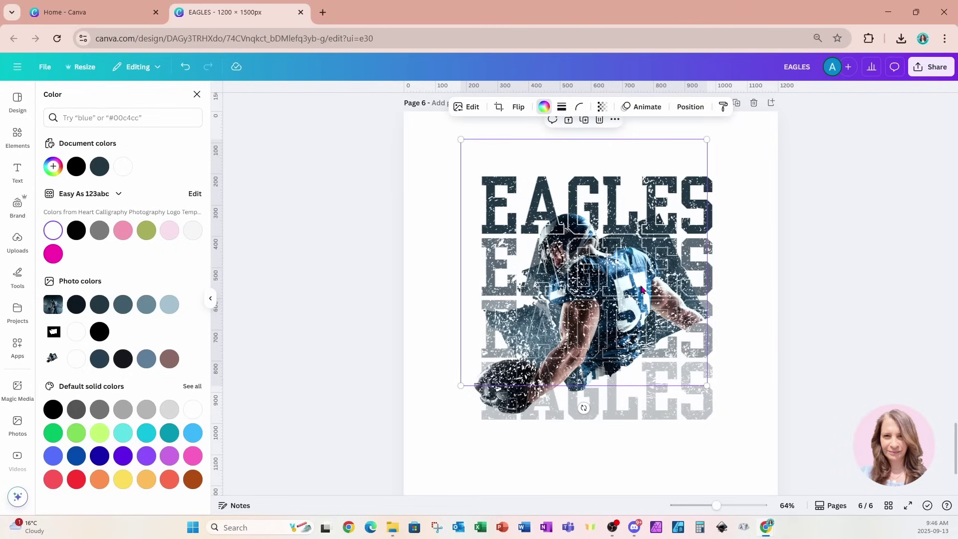
click(690, 106)
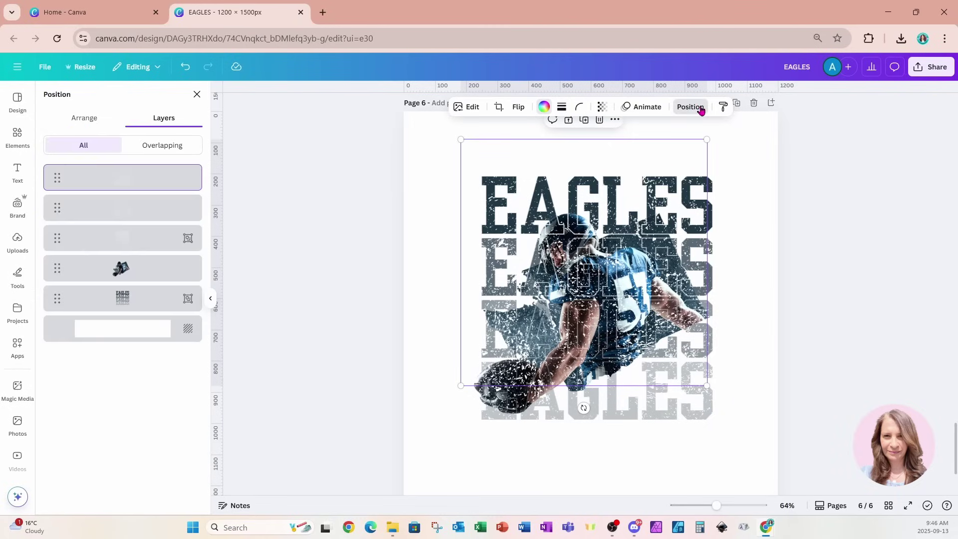
shift+click(150, 215)
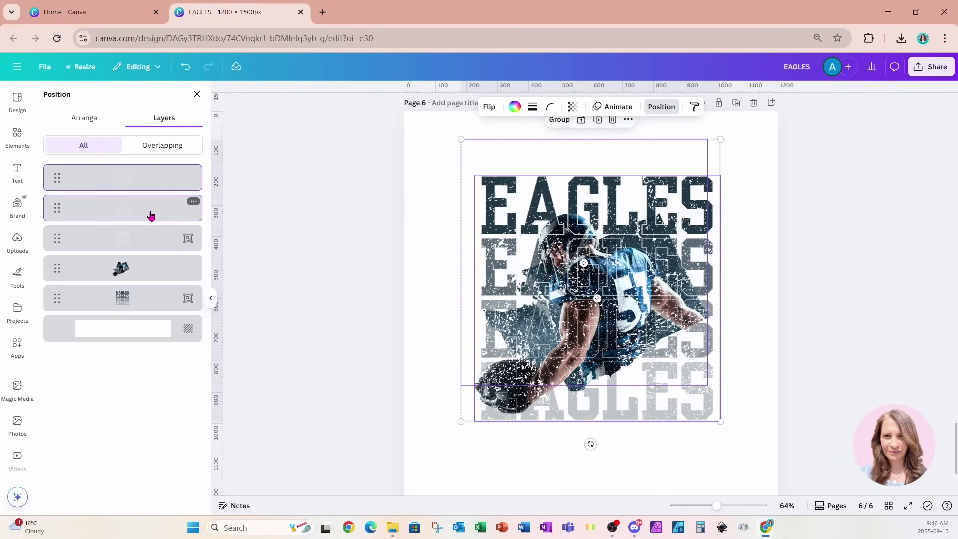
drag(150, 215, 149, 284)
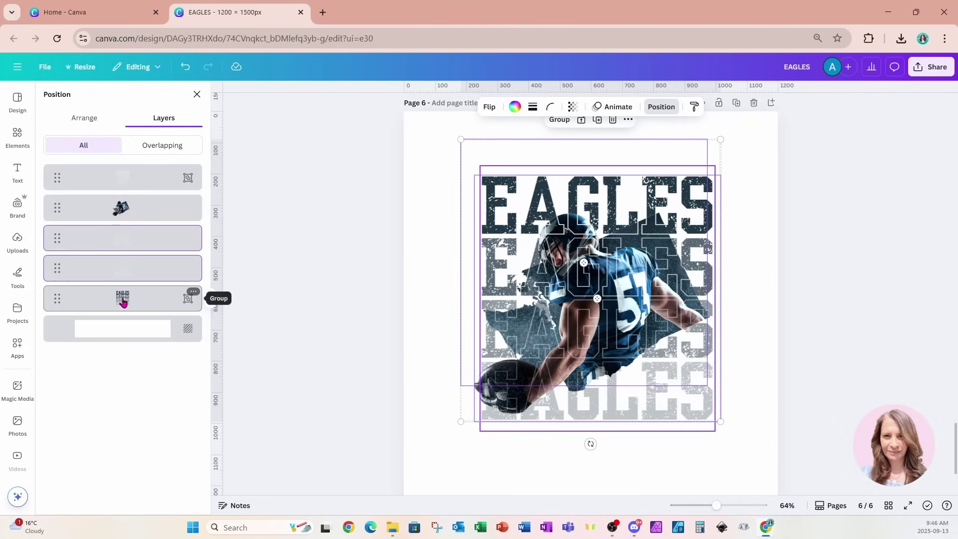
Step: Preview the design on a mid-grey page background and set the page background back to white
click(541, 472)
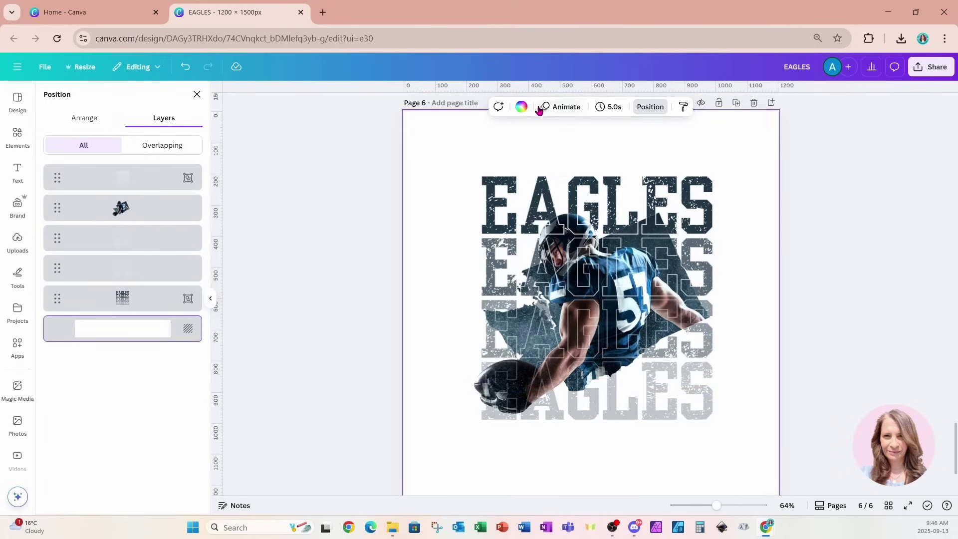
click(521, 106)
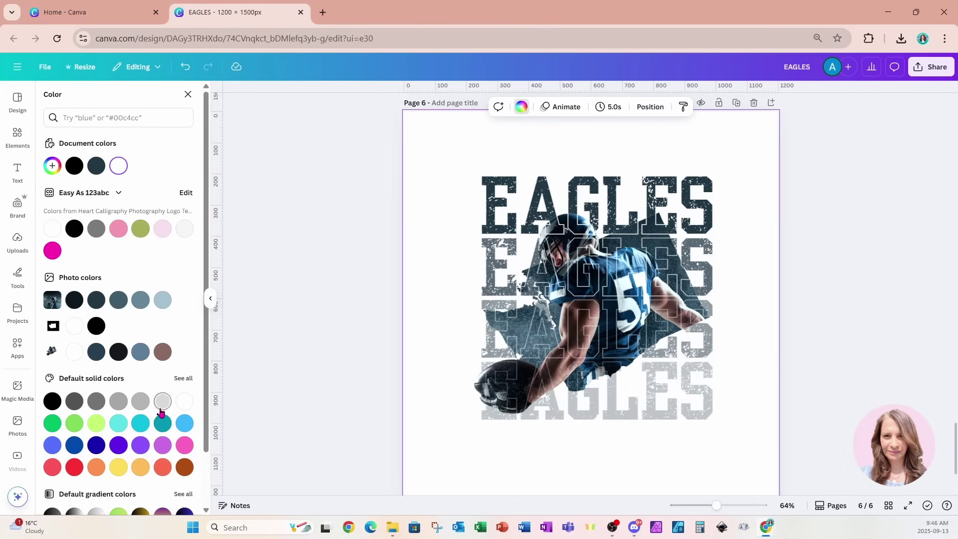
click(120, 403)
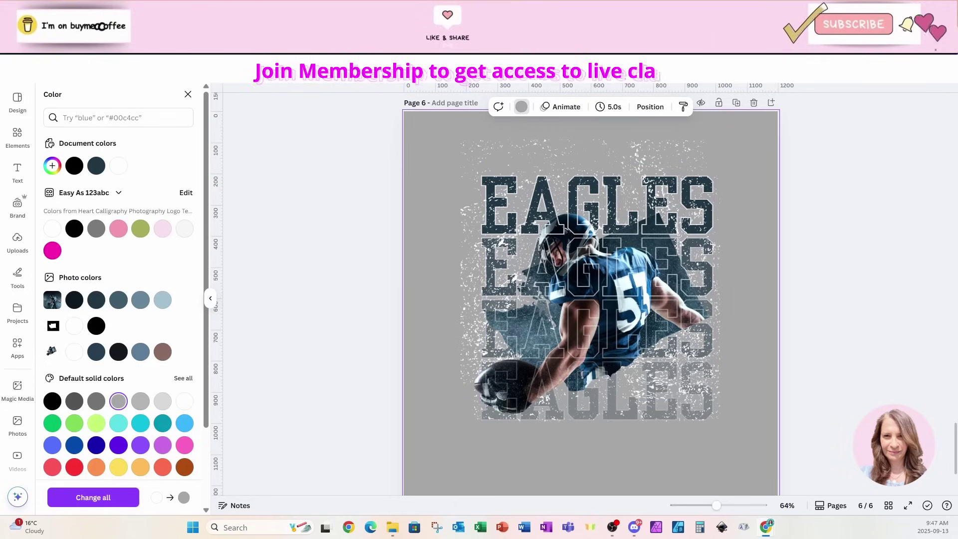
click(185, 401)
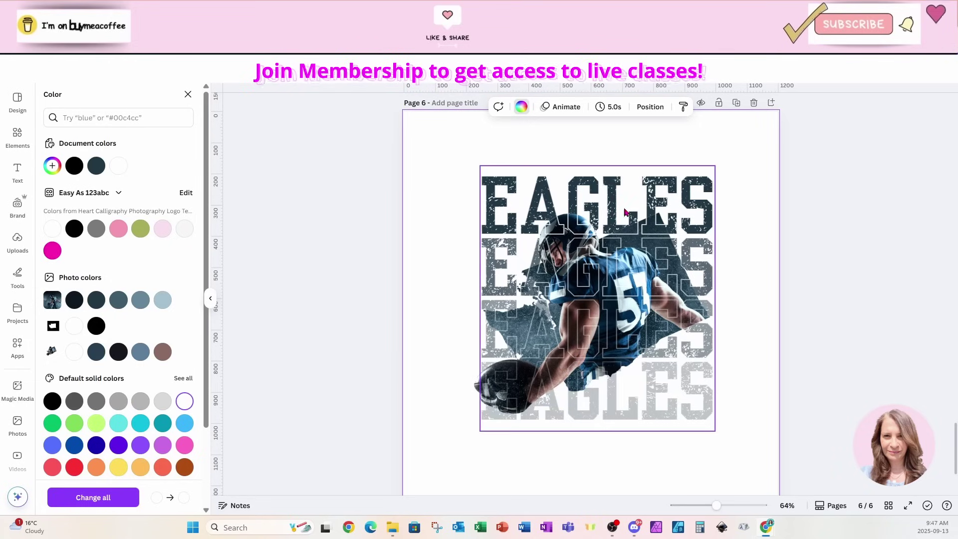
Step: Display all the design's pages together in grid view
click(888, 508)
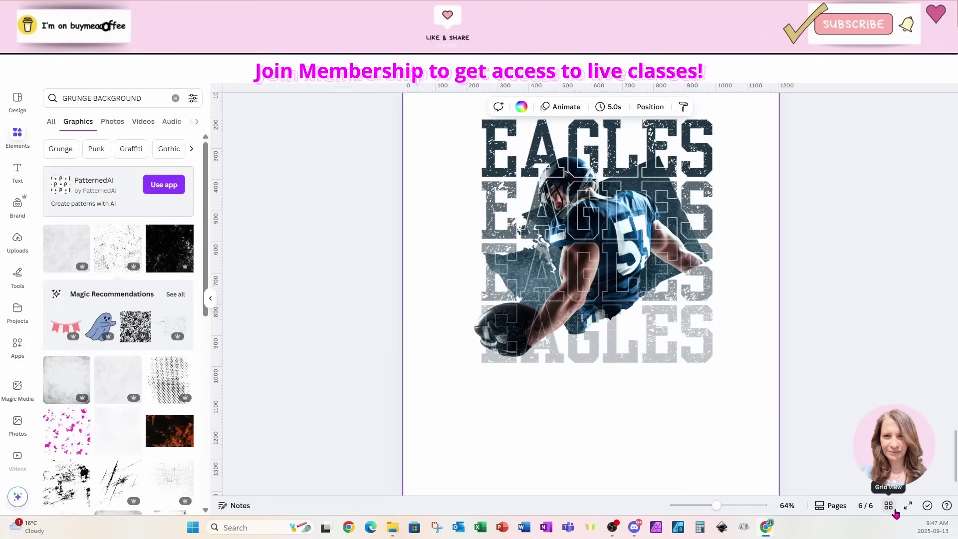
click(890, 508)
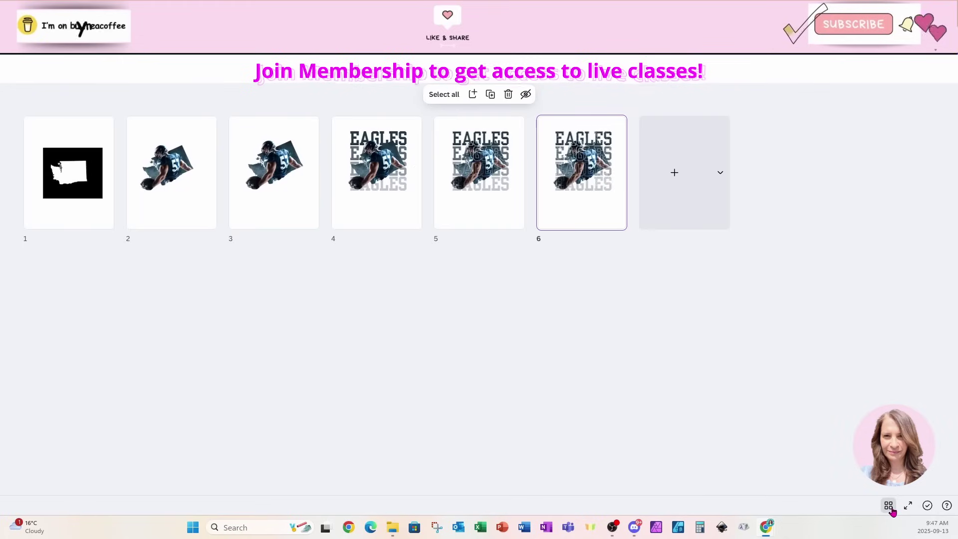